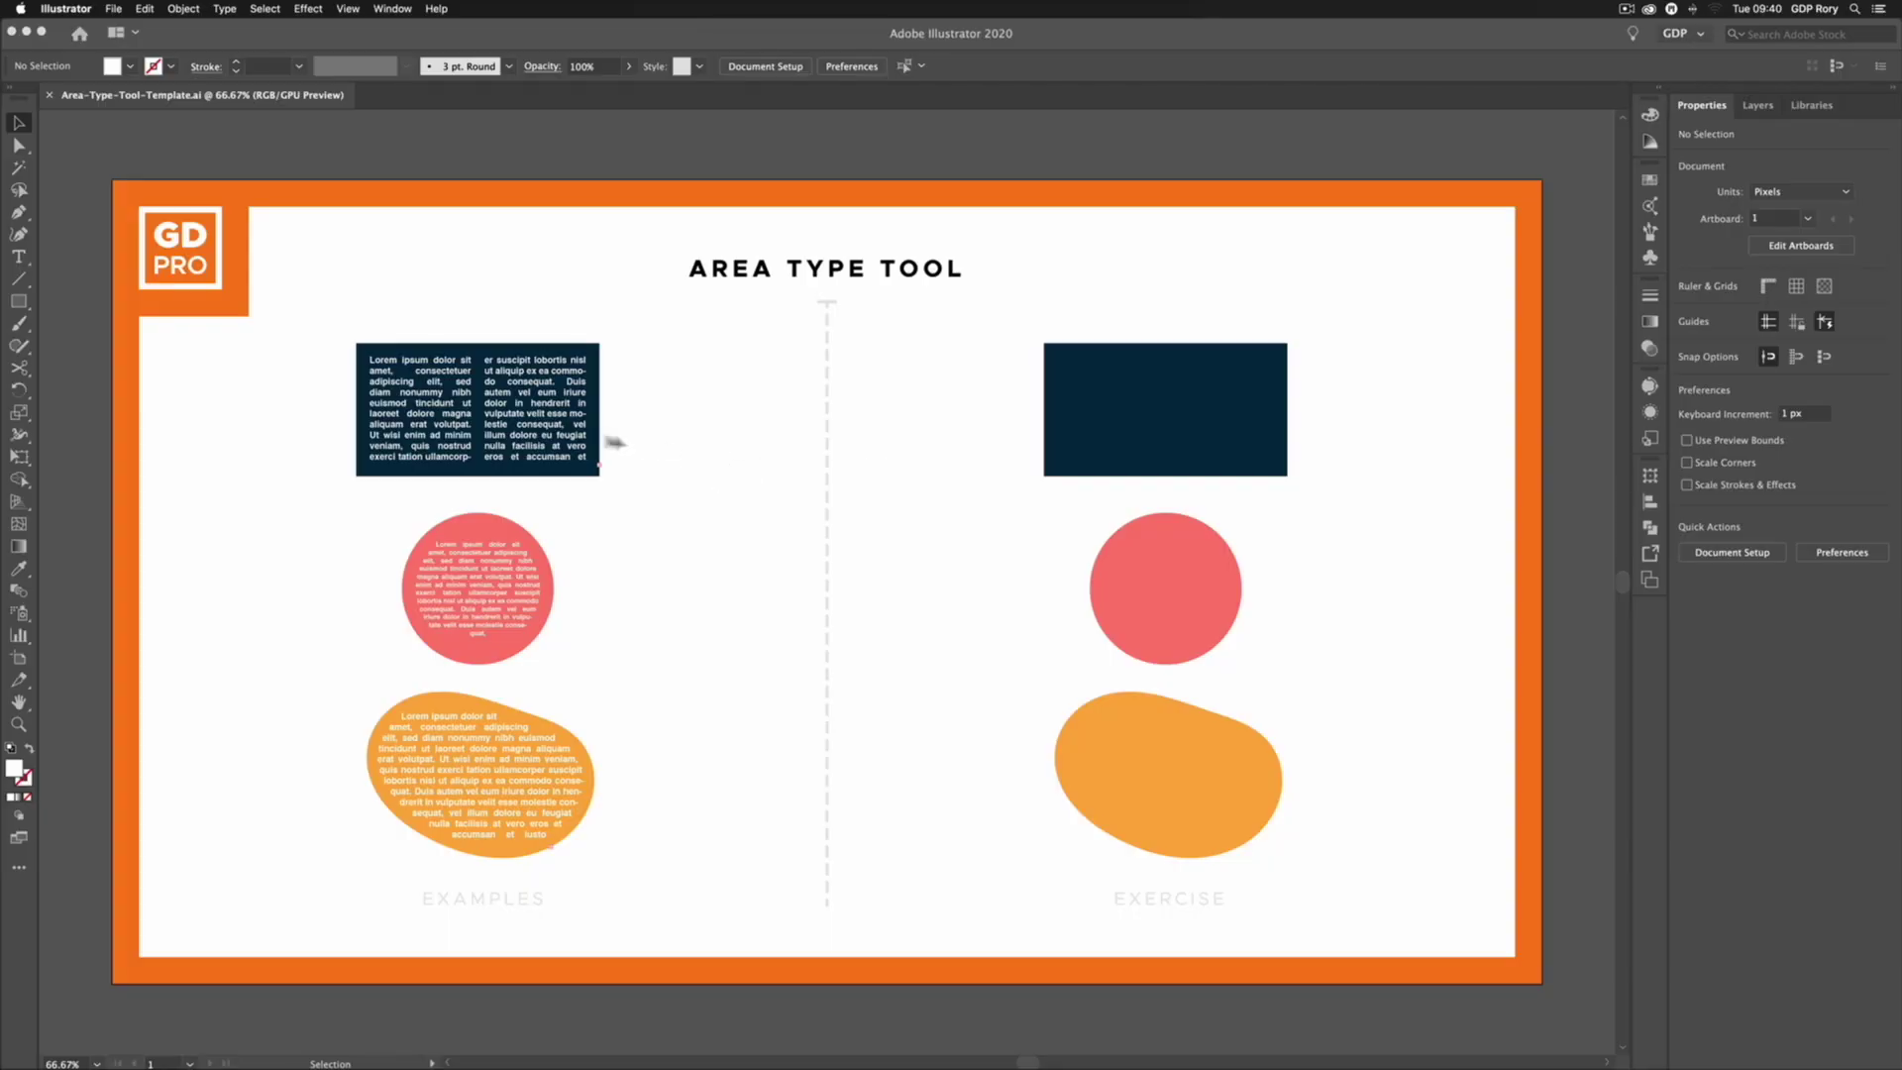
Step: Select the Area Type Tool and pan the view to the navy exercise rectangle
{"action": "left_click", "coordinate": [20, 258]}
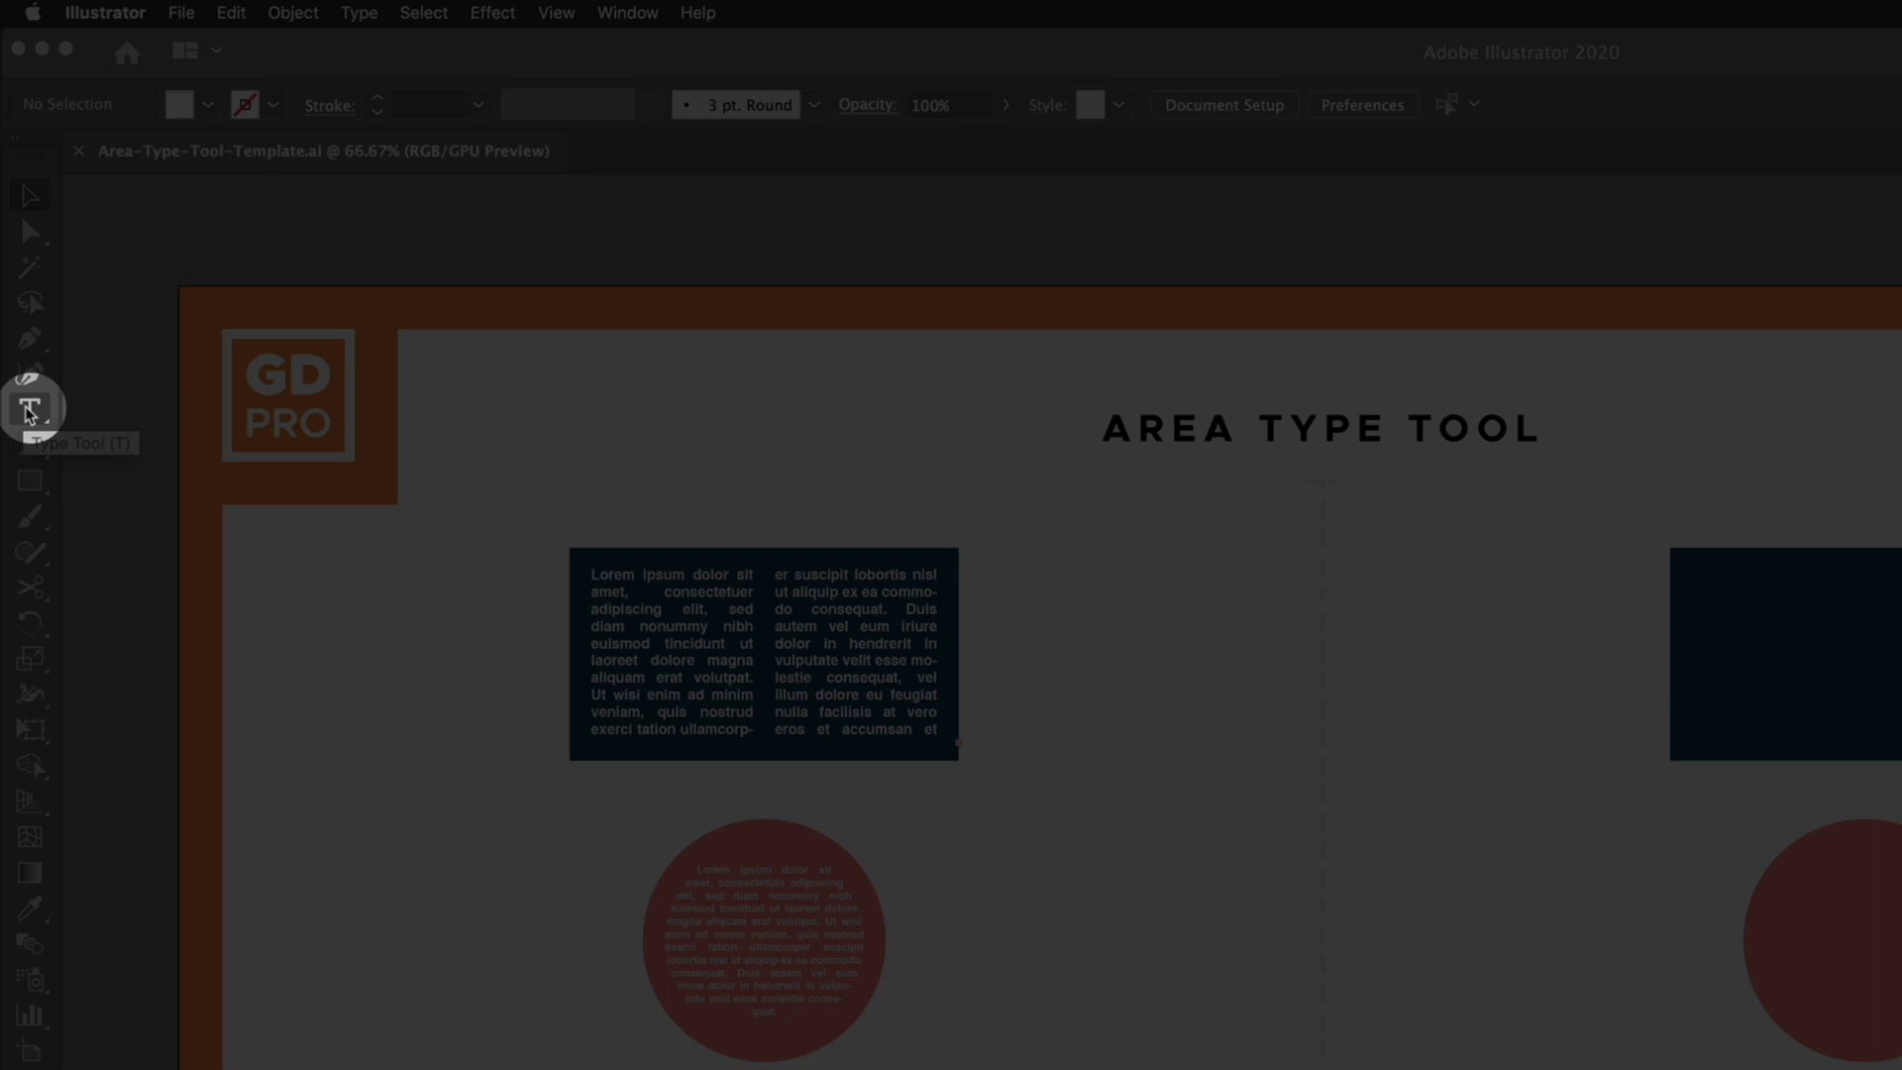
{"action": "left_click", "coordinate": [28, 414]}
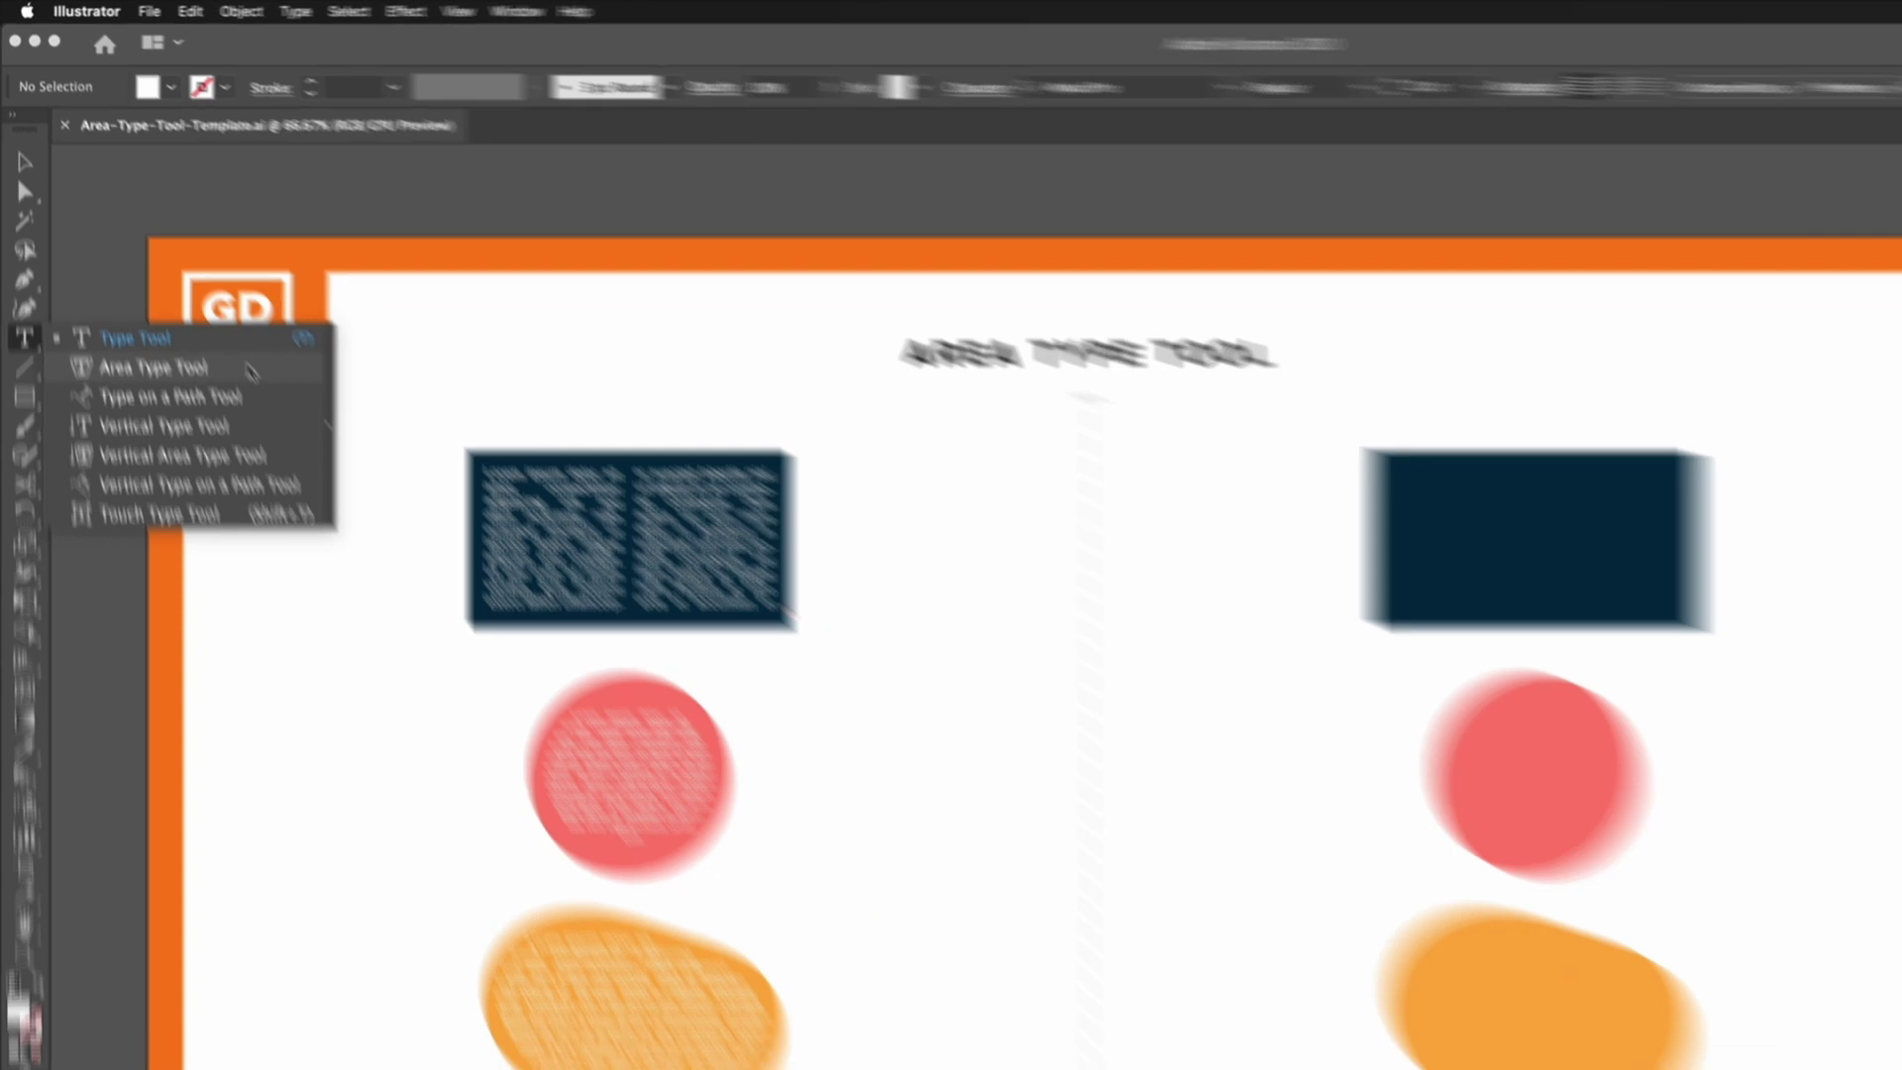
{"action": "left_click", "coordinate": [303, 451]}
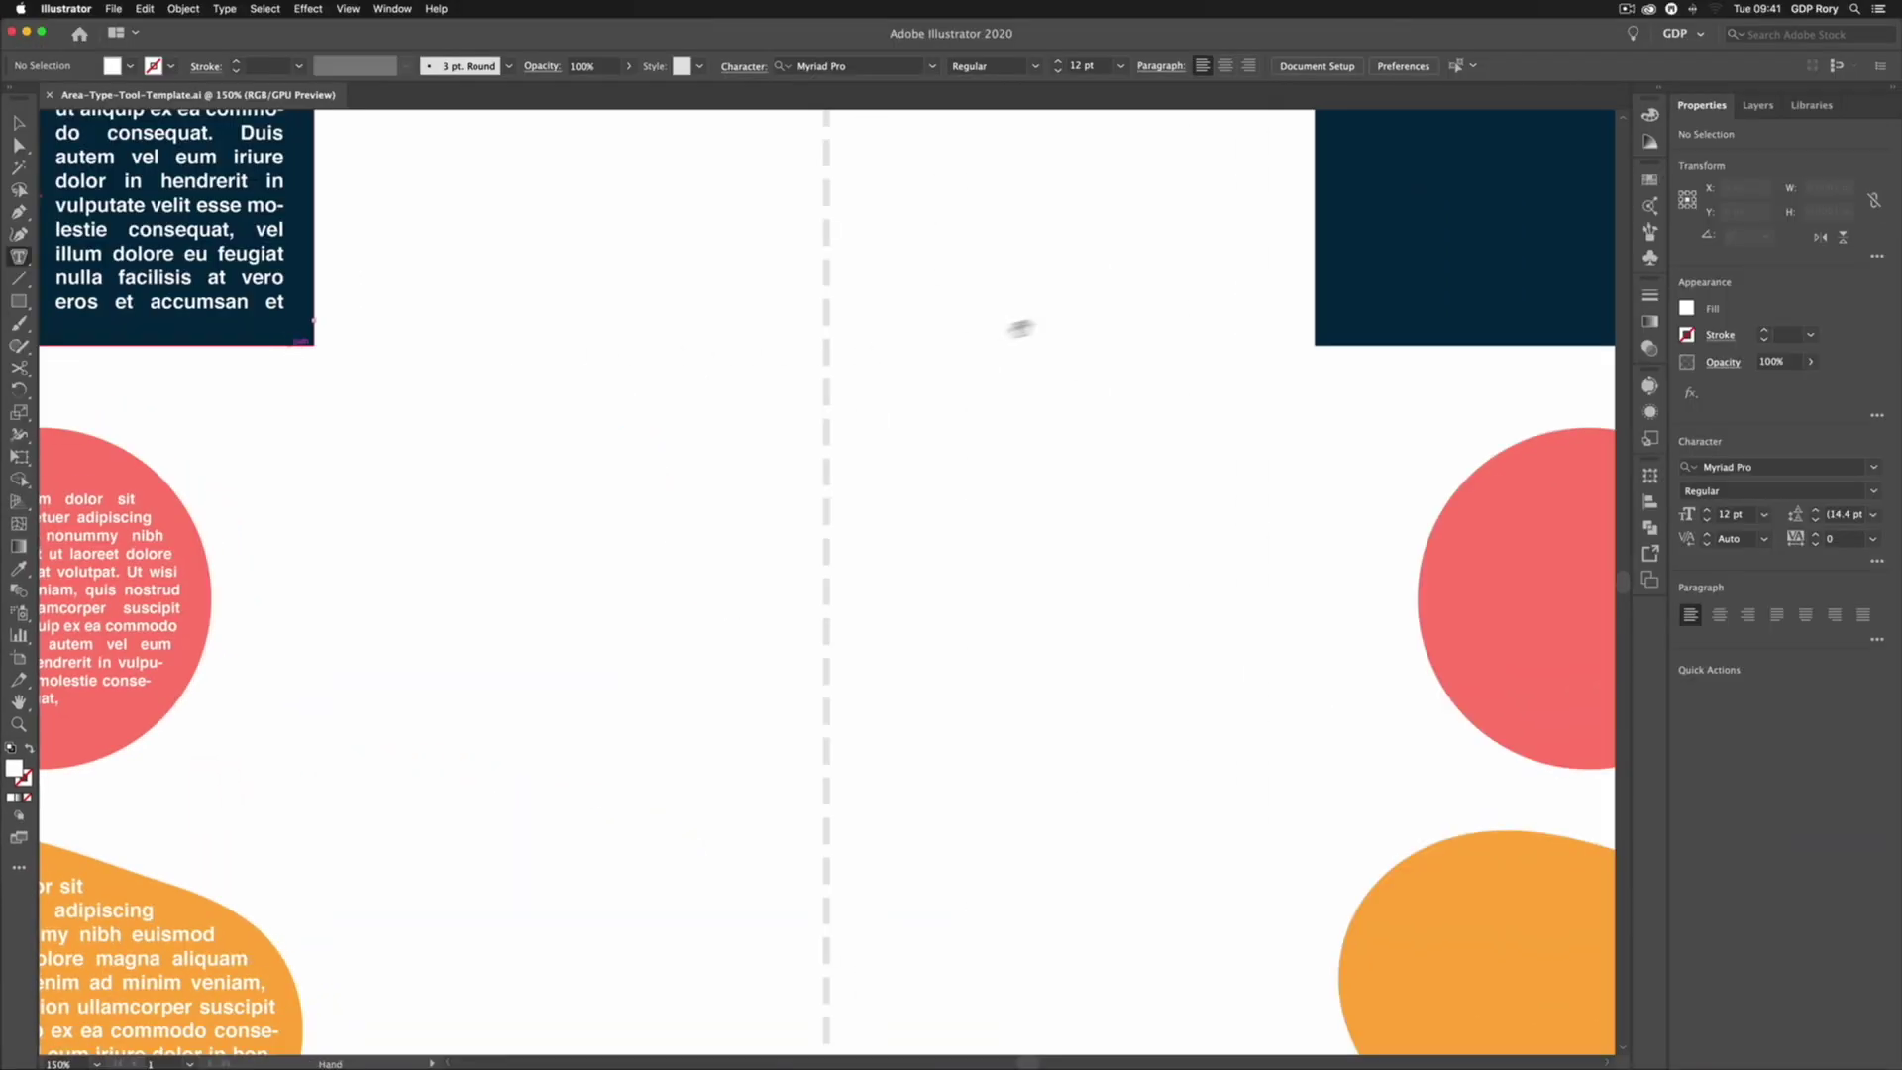
{"action": "left_click_drag", "start_coordinate": [1020, 328], "coordinate": [575, 575]}
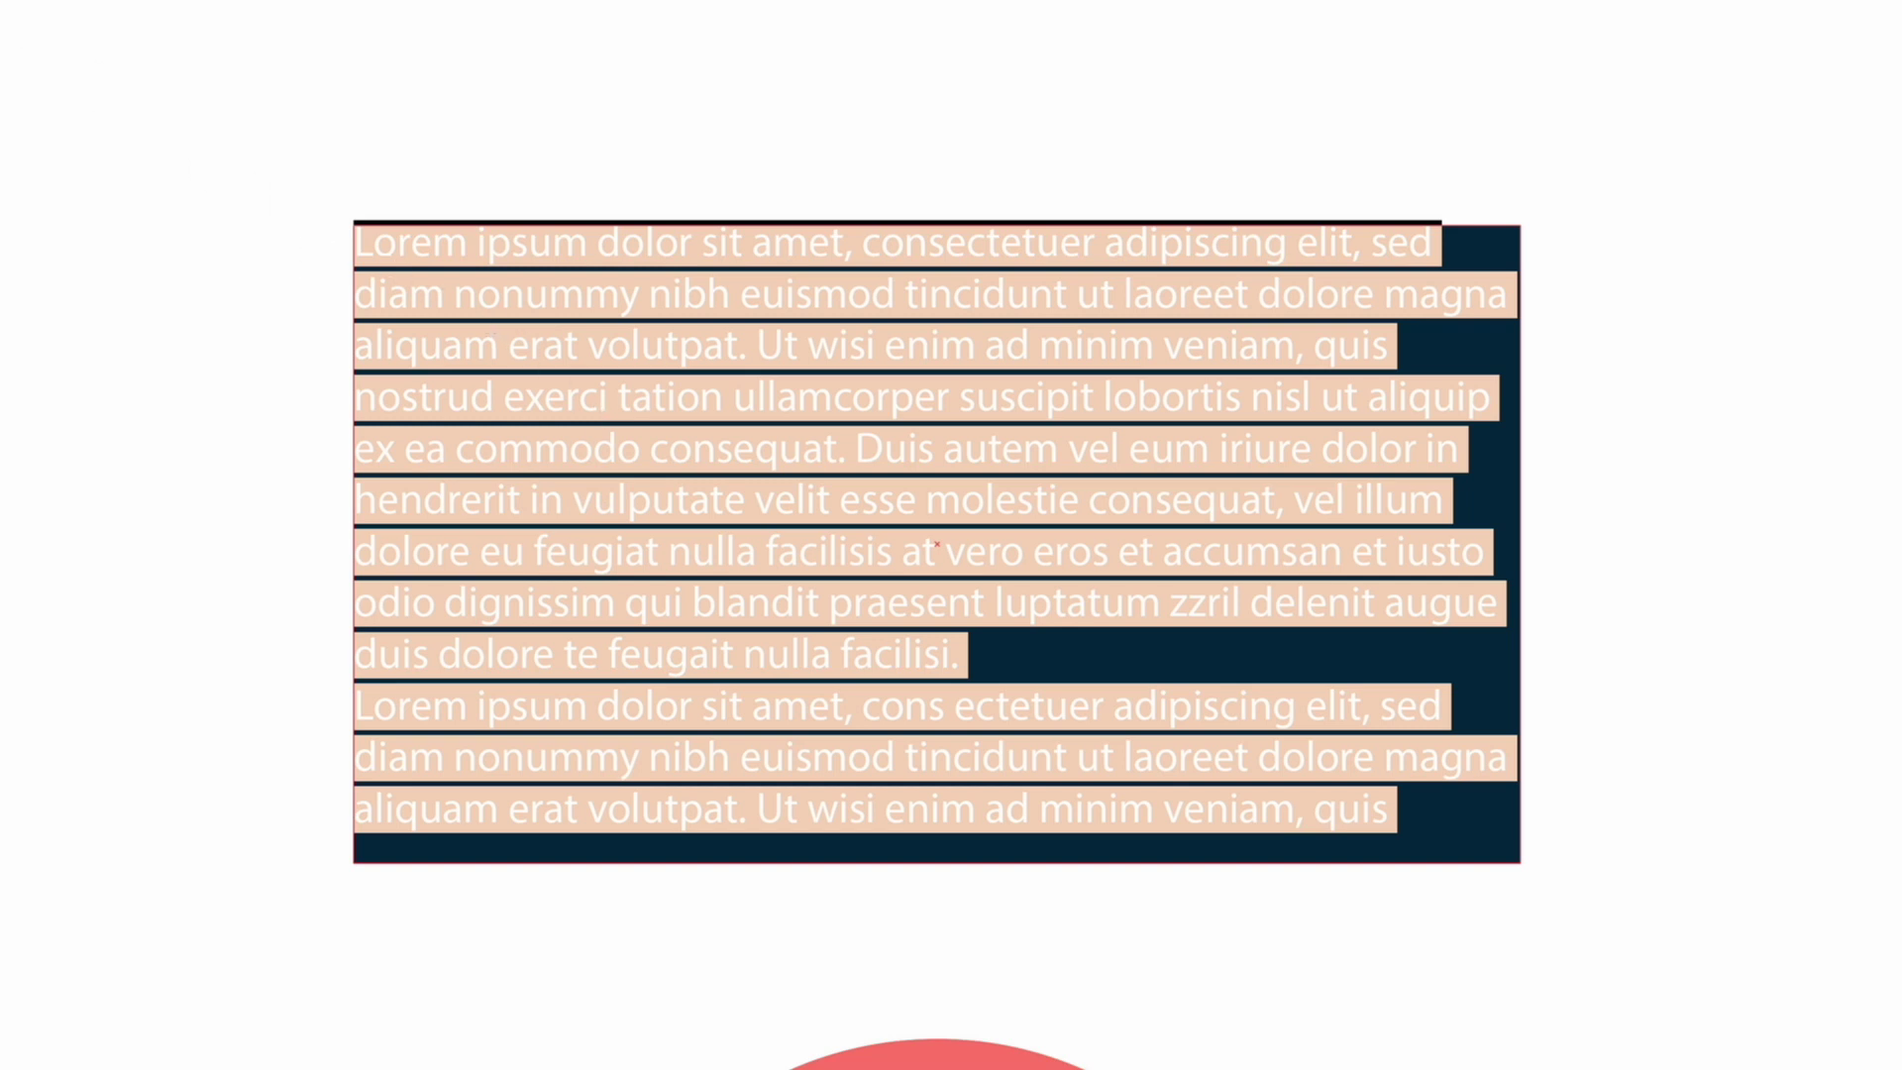
Step: Select the rectangle's text box and narrow it slightly from its right side
{"action": "key", "text": "Escape"}
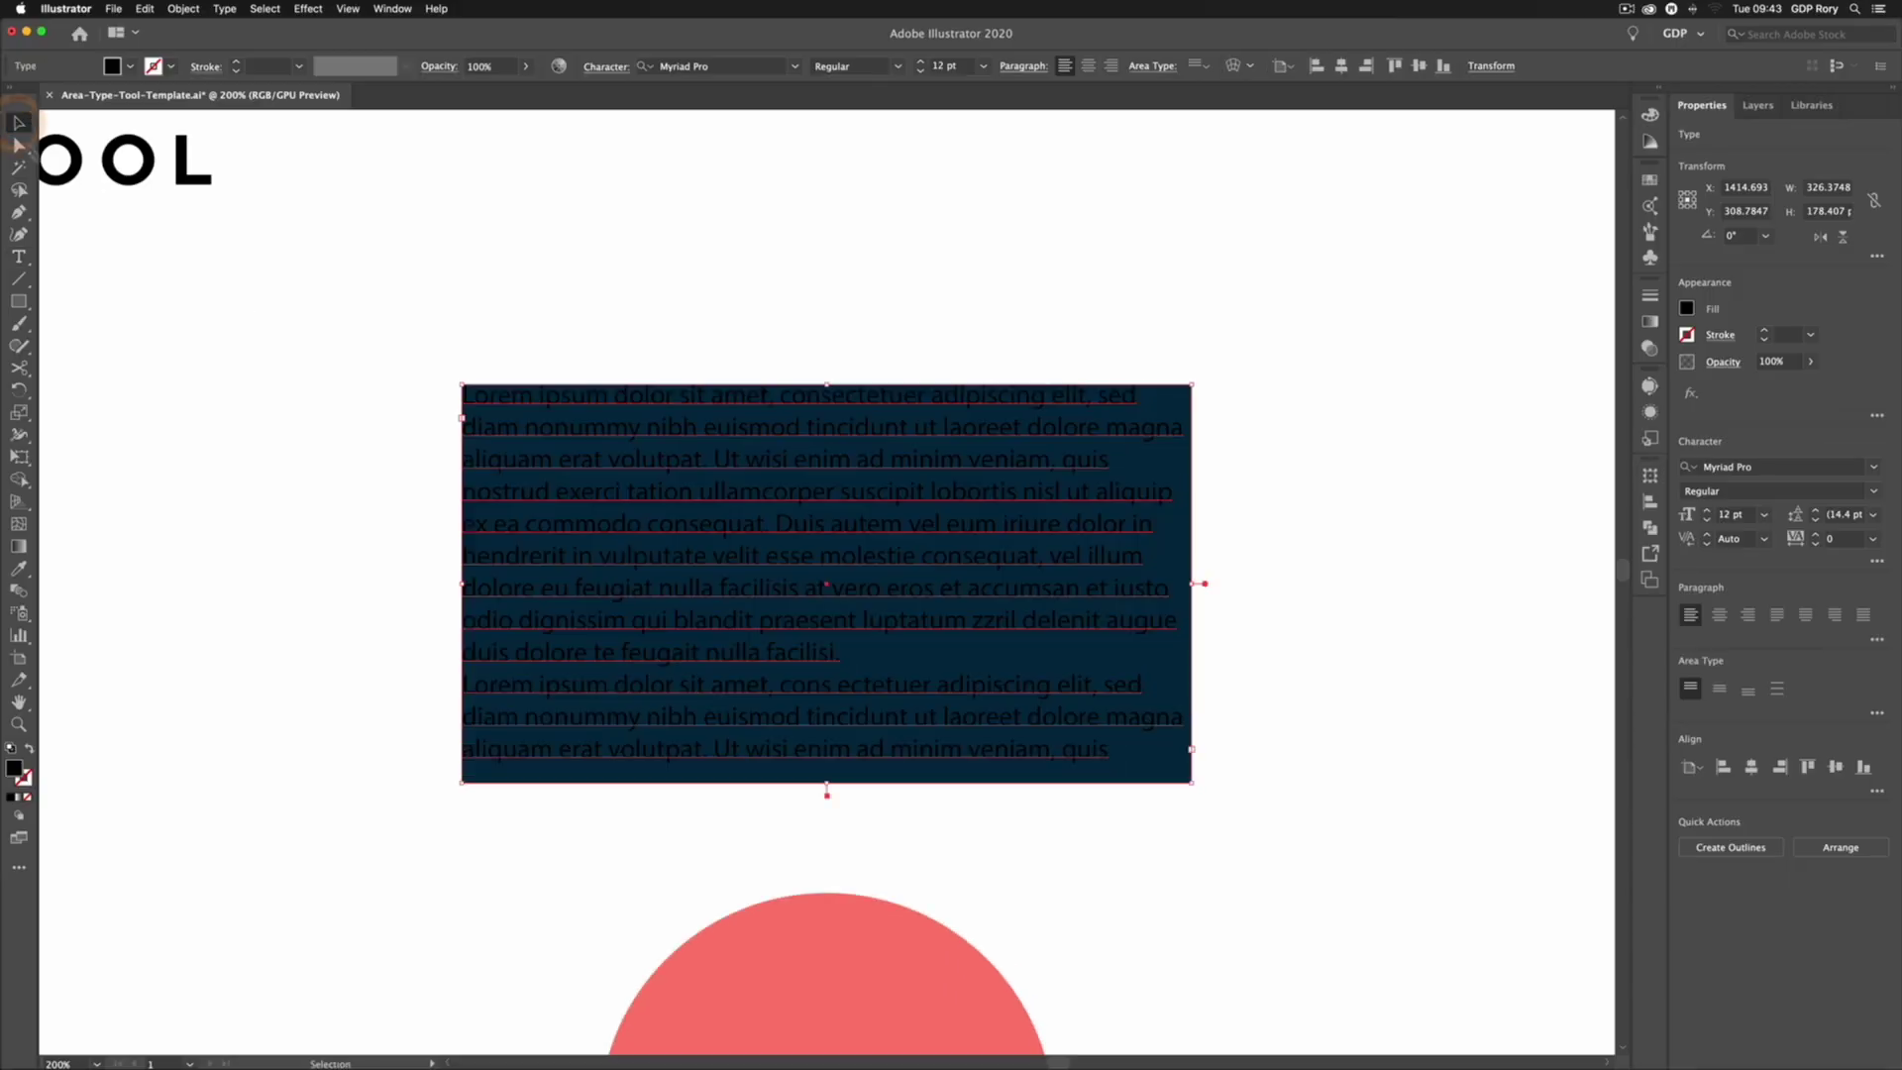
{"action": "left_click", "coordinate": [388, 459]}
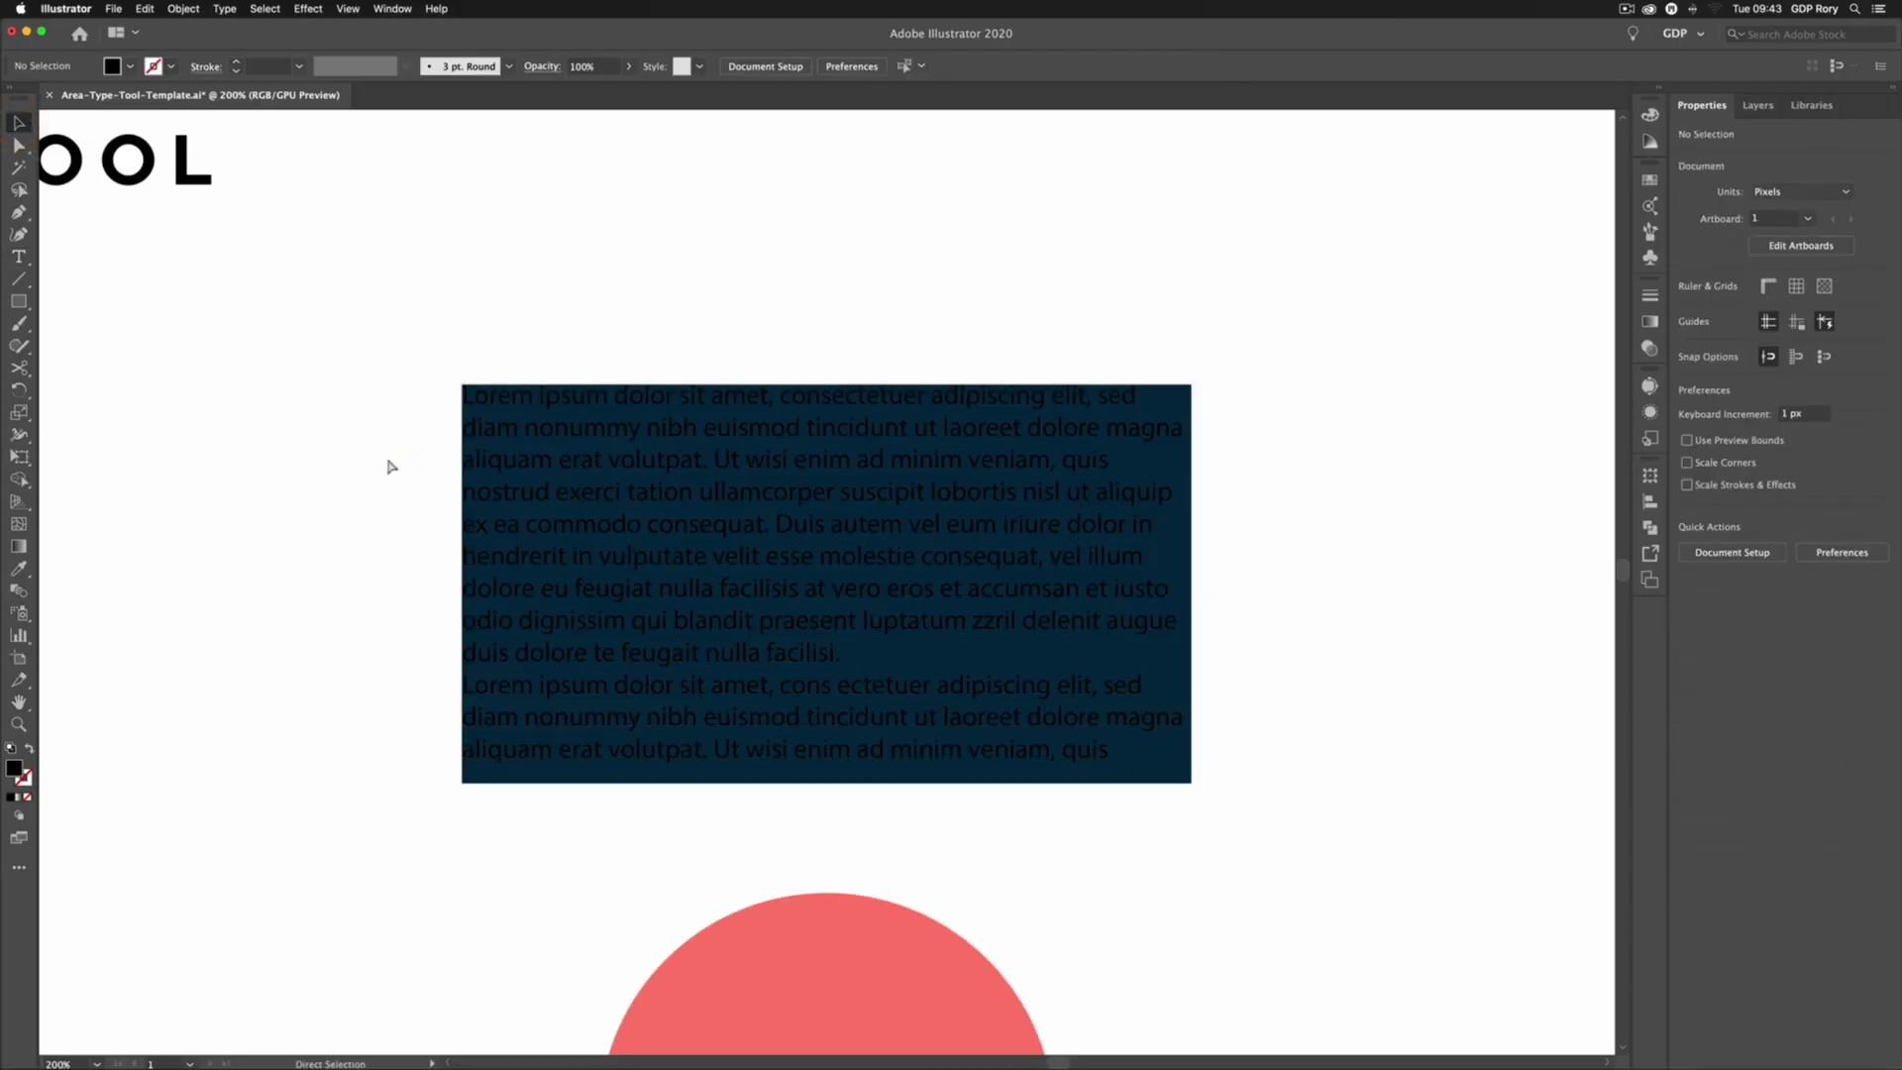
{"action": "key", "text": "super+1"}
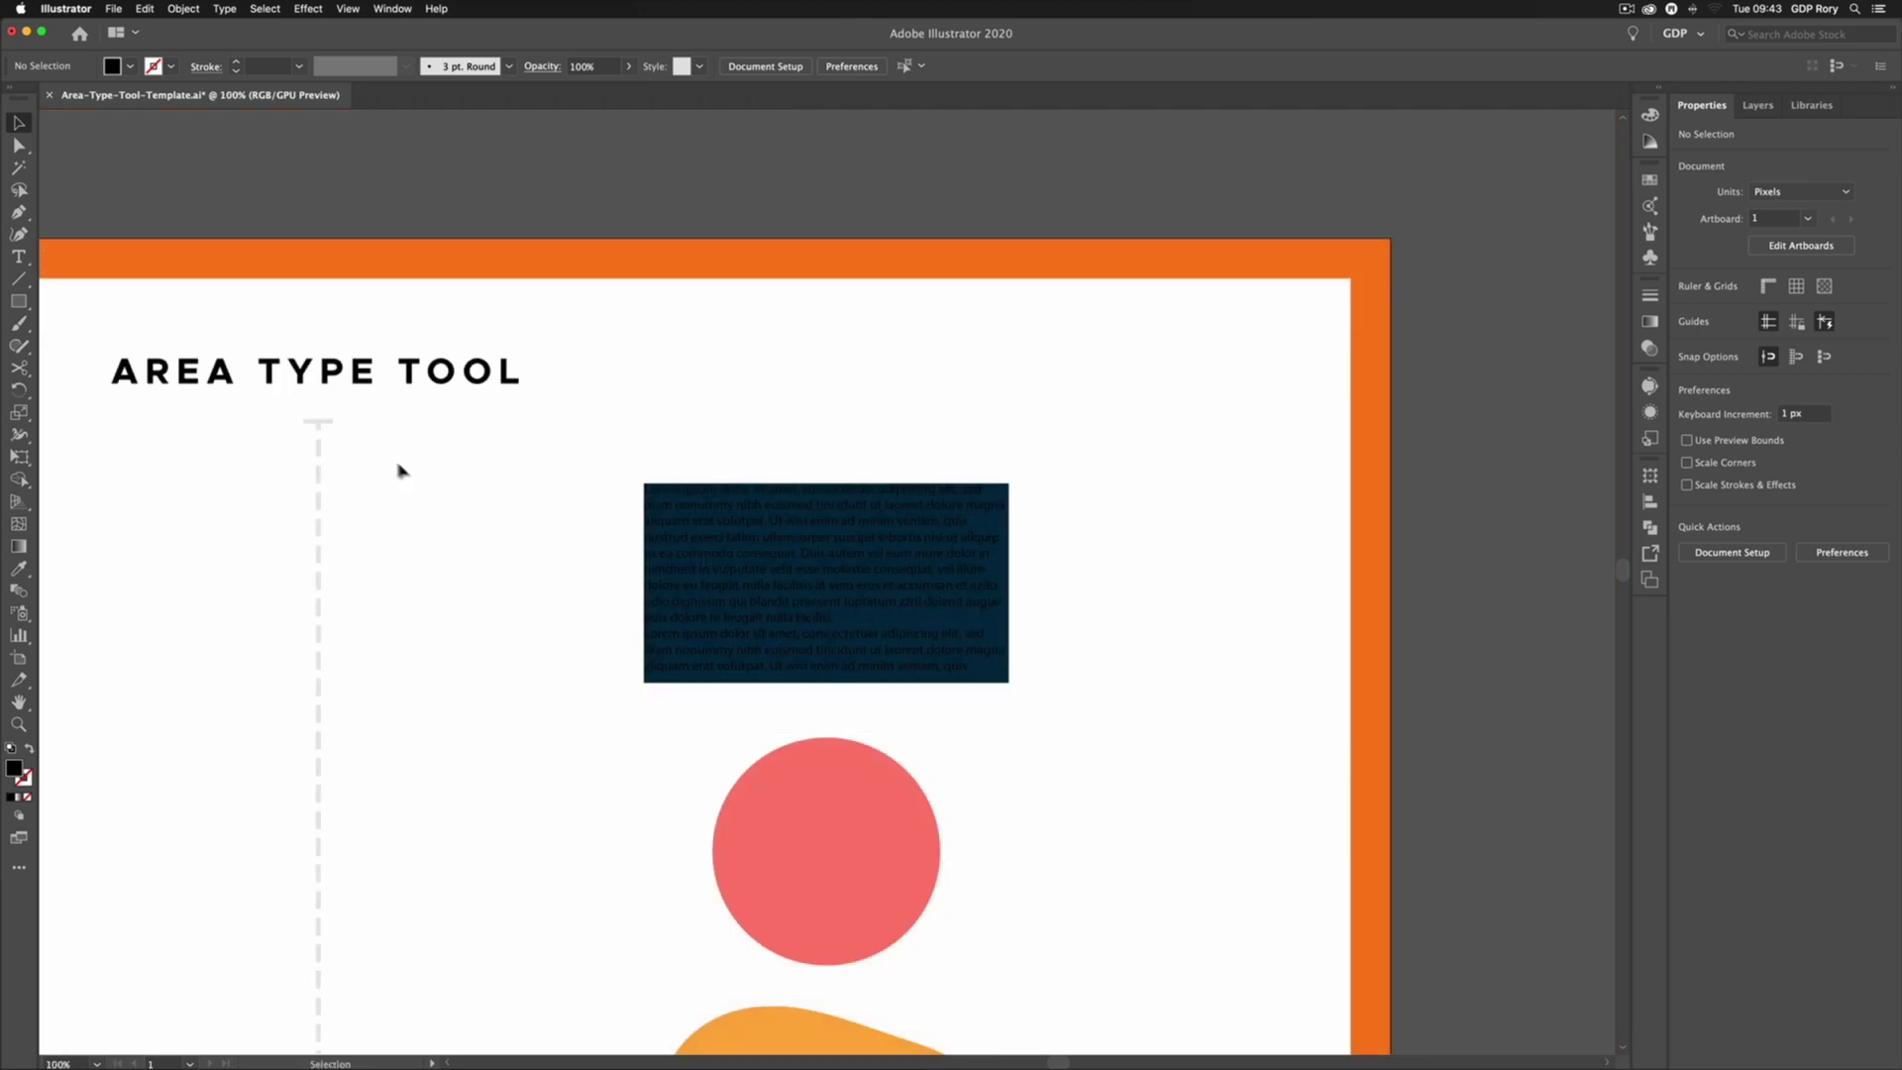
{"action": "key", "text": "super+equal"}
{"action": "key", "text": "super+equal"}
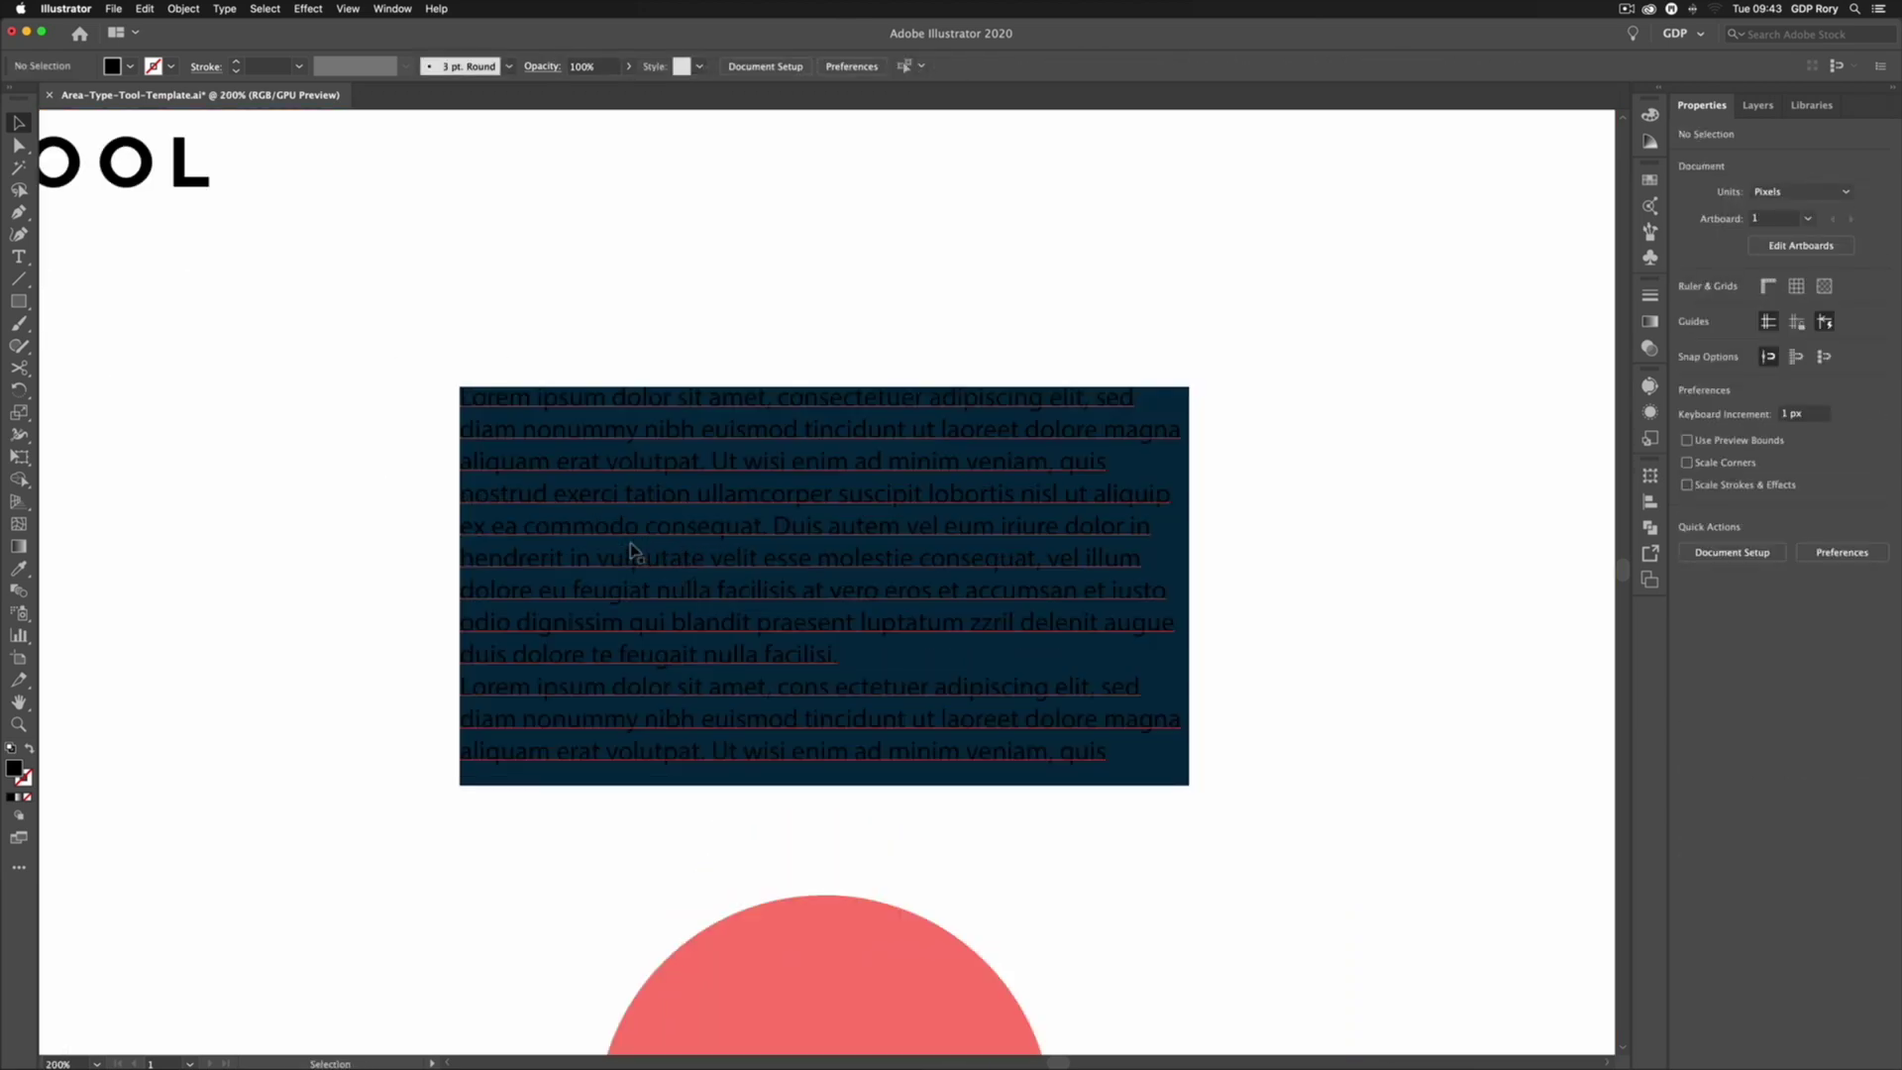
{"action": "left_click", "coordinate": [679, 546]}
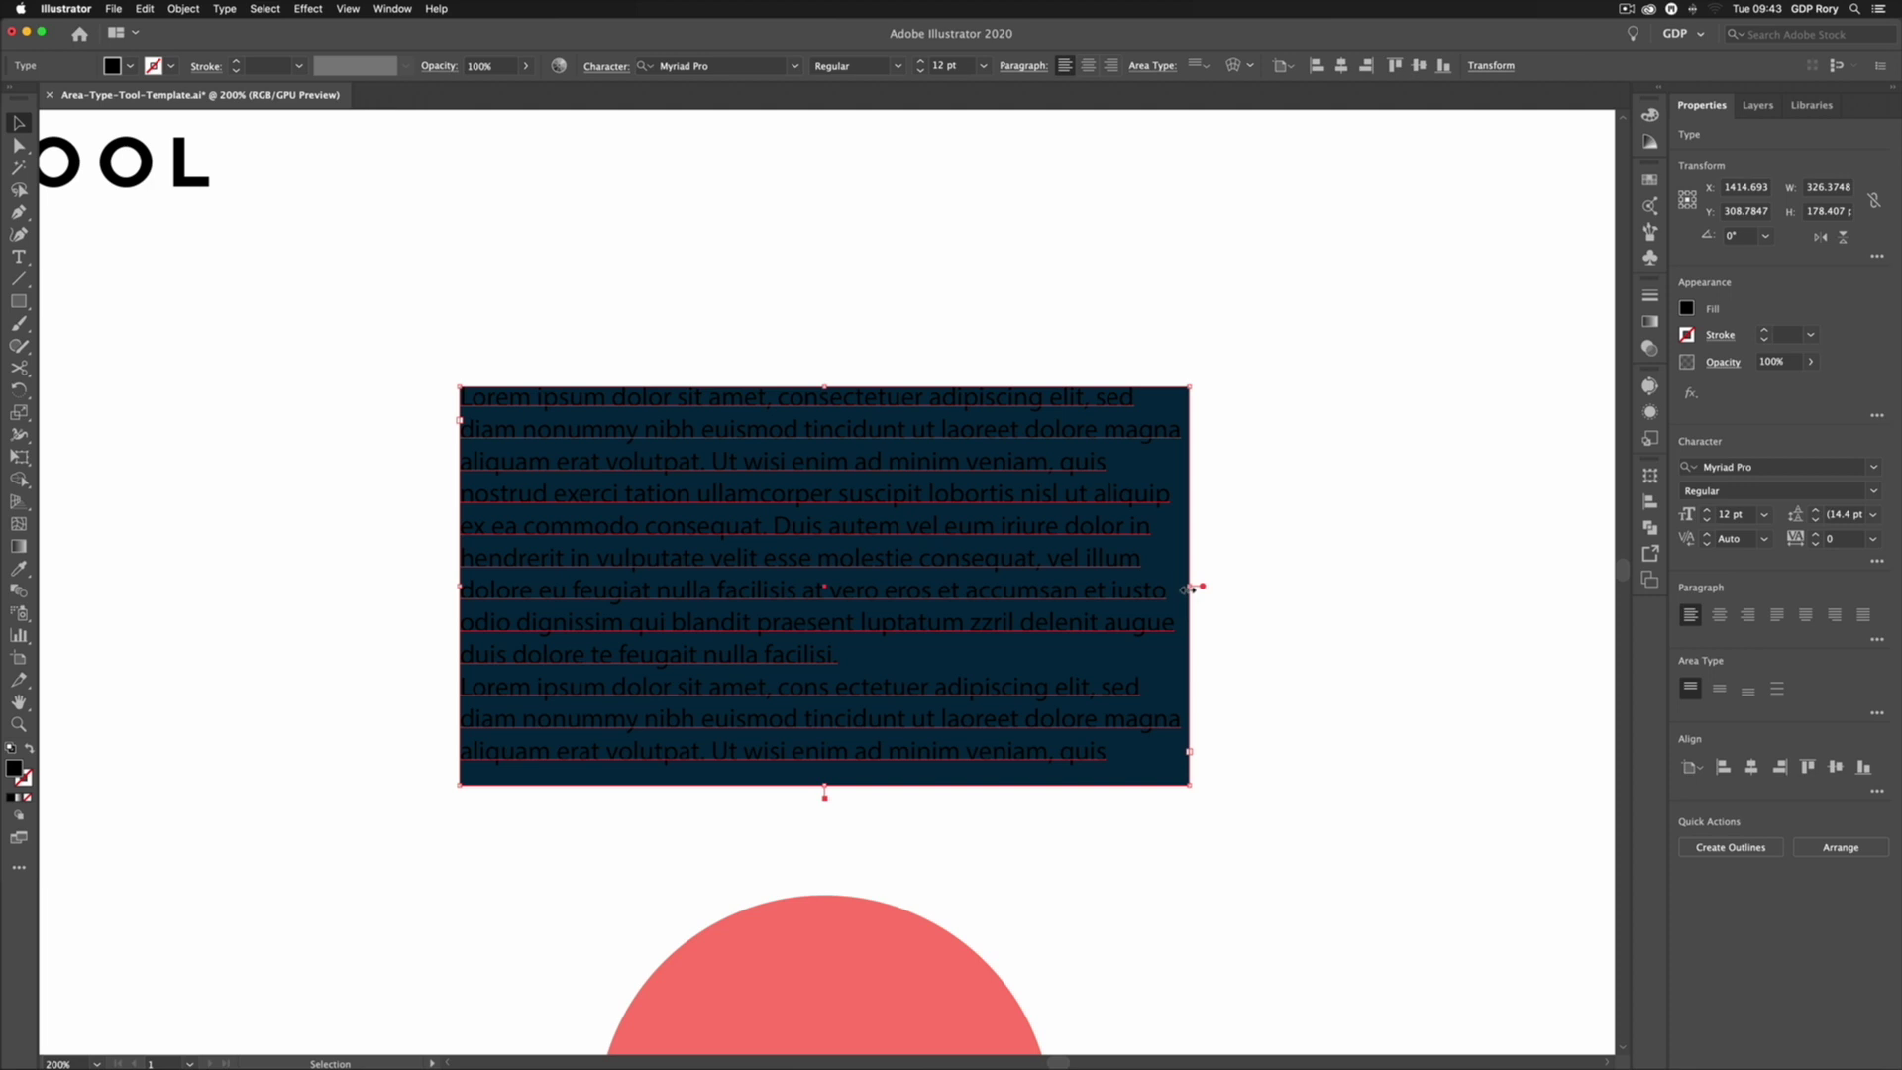
{"action": "mouse_move", "coordinate": [1188, 588]}
{"action": "left_mouse_down"}
{"action": "mouse_move", "coordinate": [887, 588]}
{"action": "mouse_move", "coordinate": [1189, 594]}
{"action": "left_mouse_up"}
Step: Copy the example column's white Helvetica Bold 12 pt justified style onto the rectangle text
{"action": "key", "text": "super+minus"}
{"action": "key", "text": "i"}
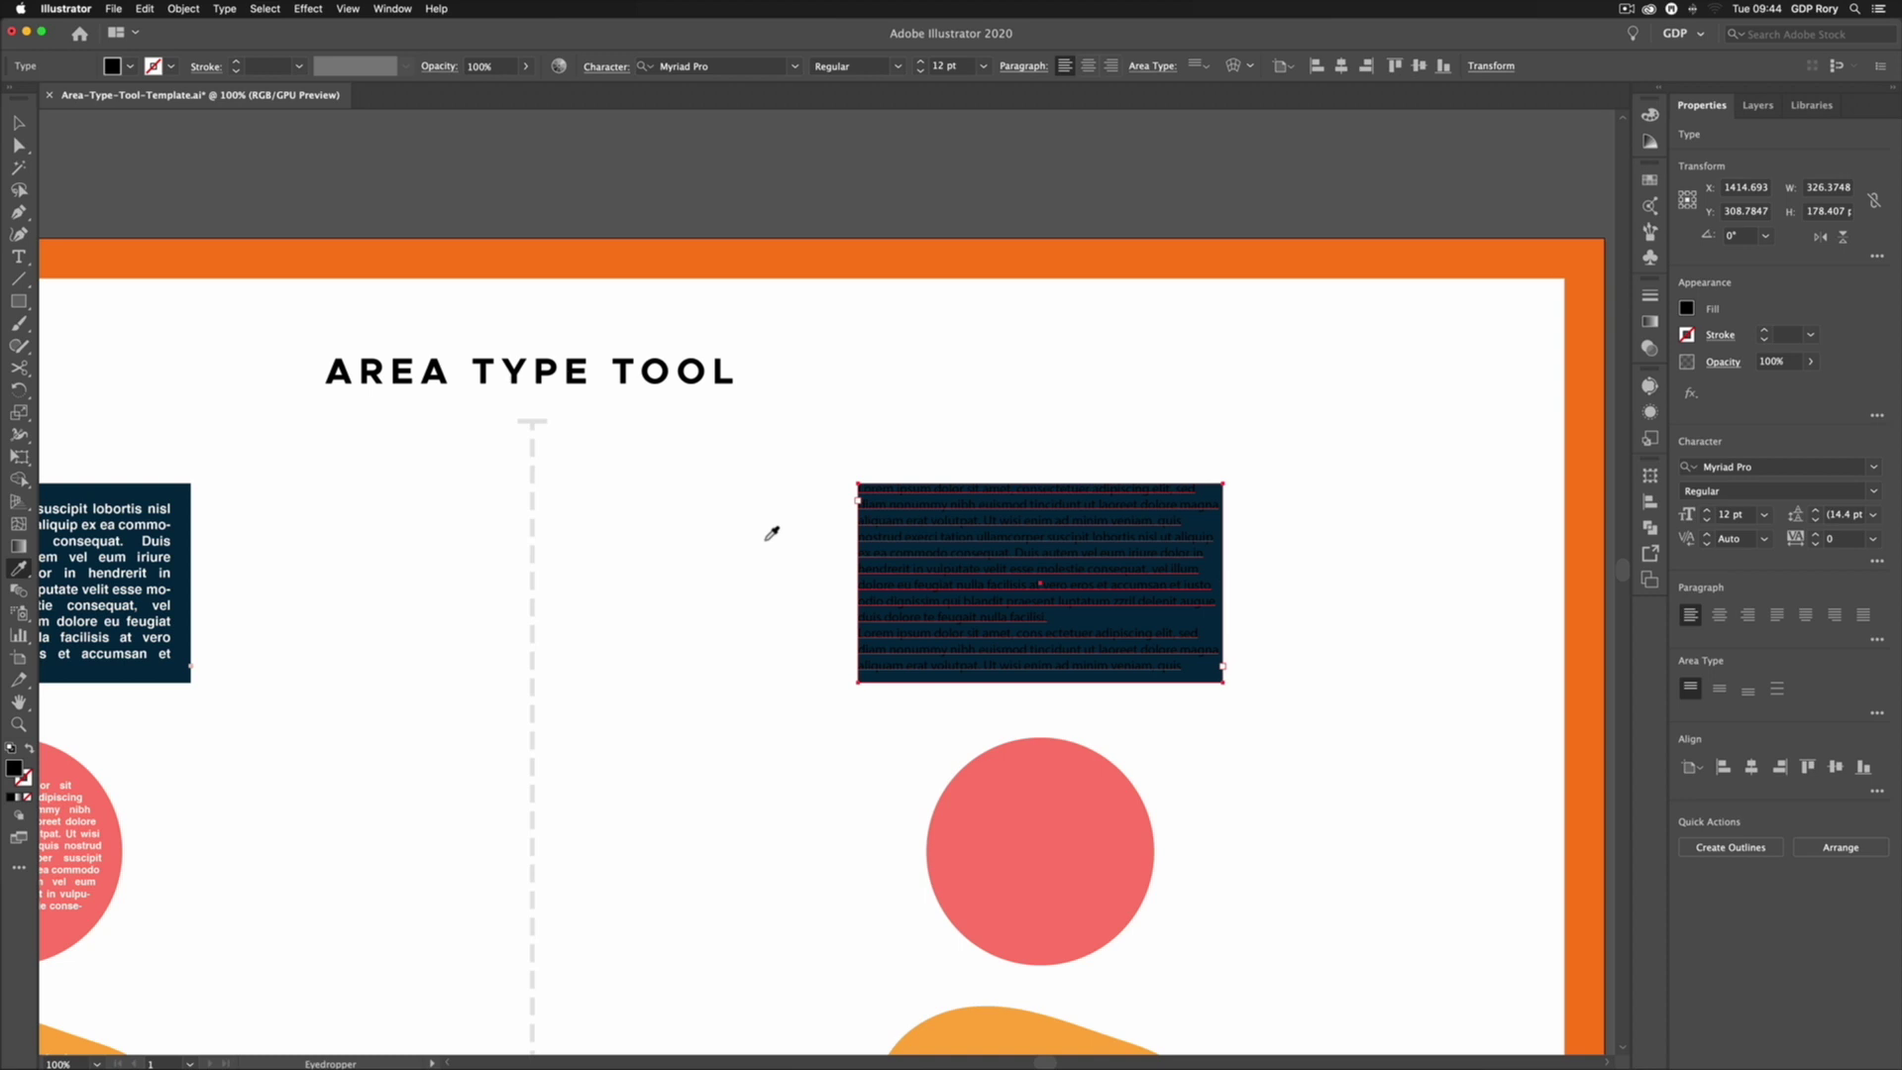
{"action": "left_click", "coordinate": [160, 538]}
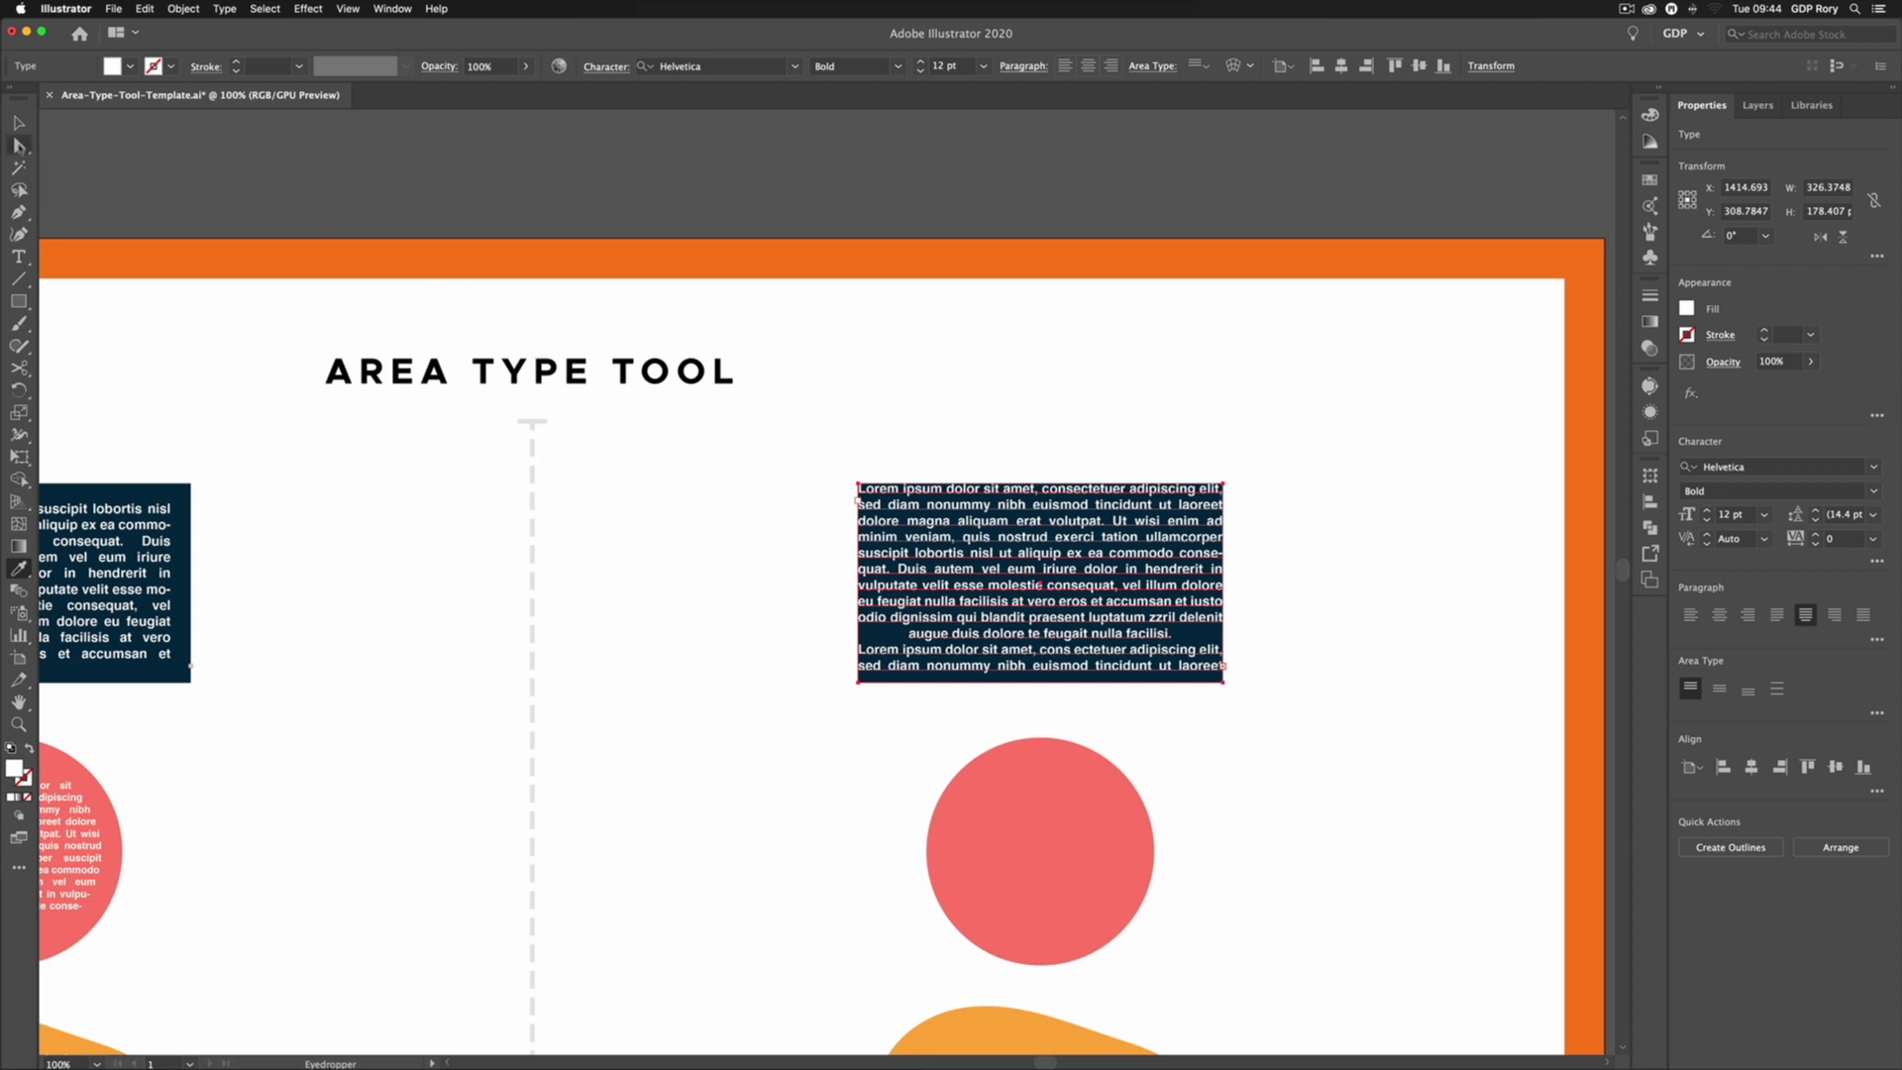
{"action": "left_click", "coordinate": [18, 122]}
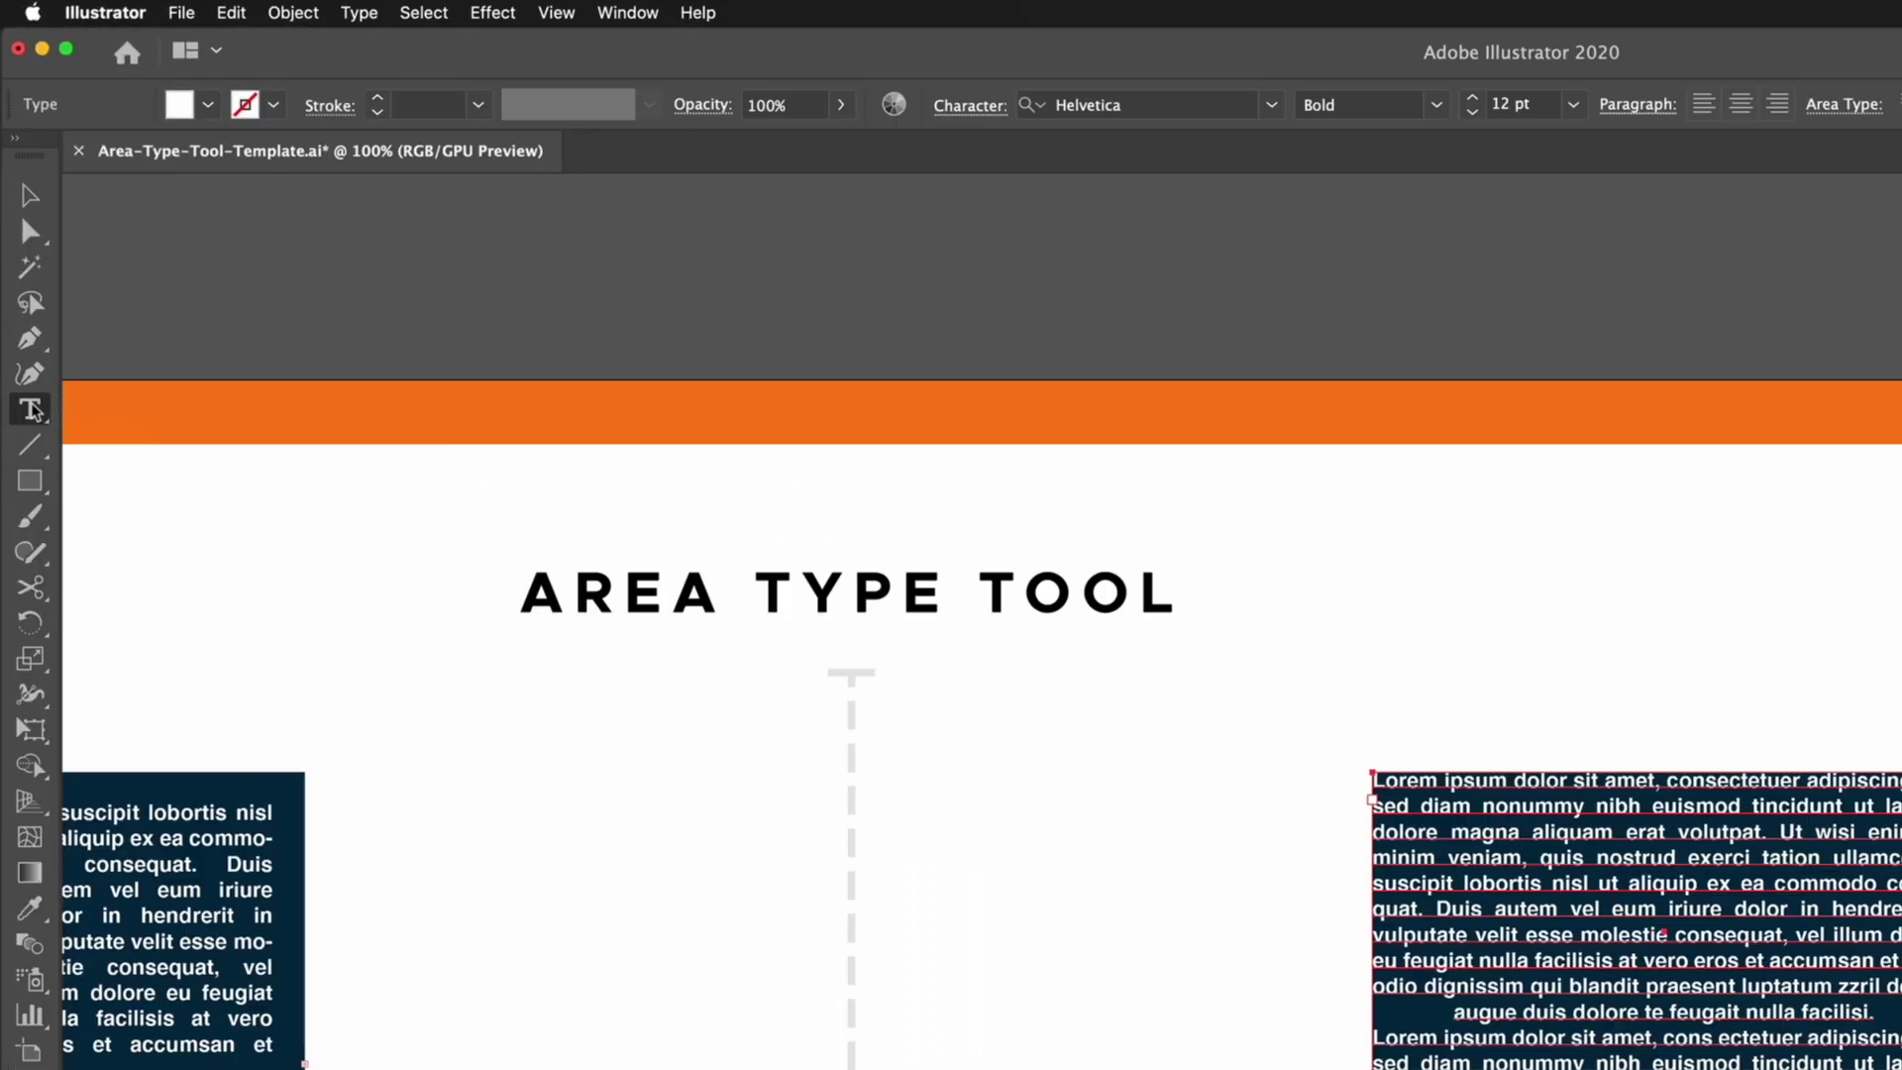
{"action": "left_click_drag", "start_coordinate": [19, 257], "coordinate": [90, 287]}
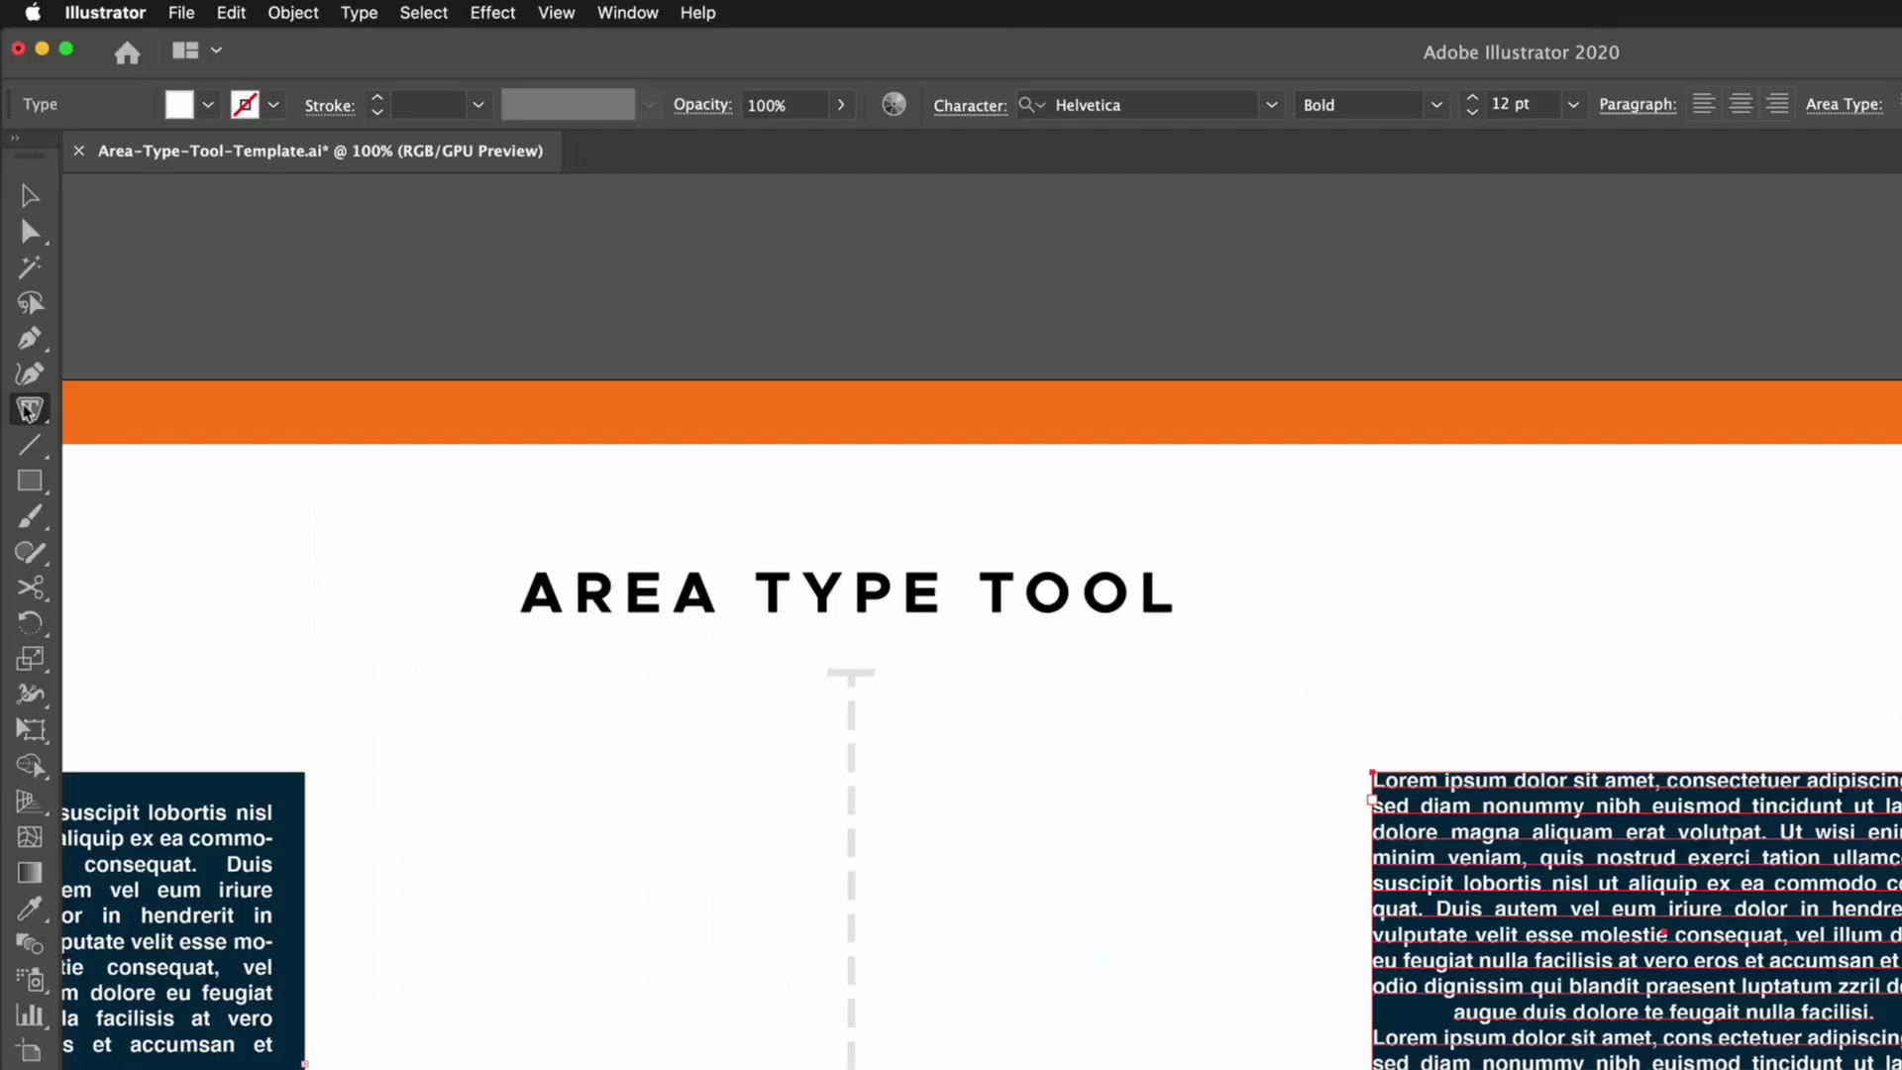
Step: Set the rectangle text to 2 columns with an 18 px gutter and 11 px inset spacing
{"action": "double_click", "coordinate": [23, 406]}
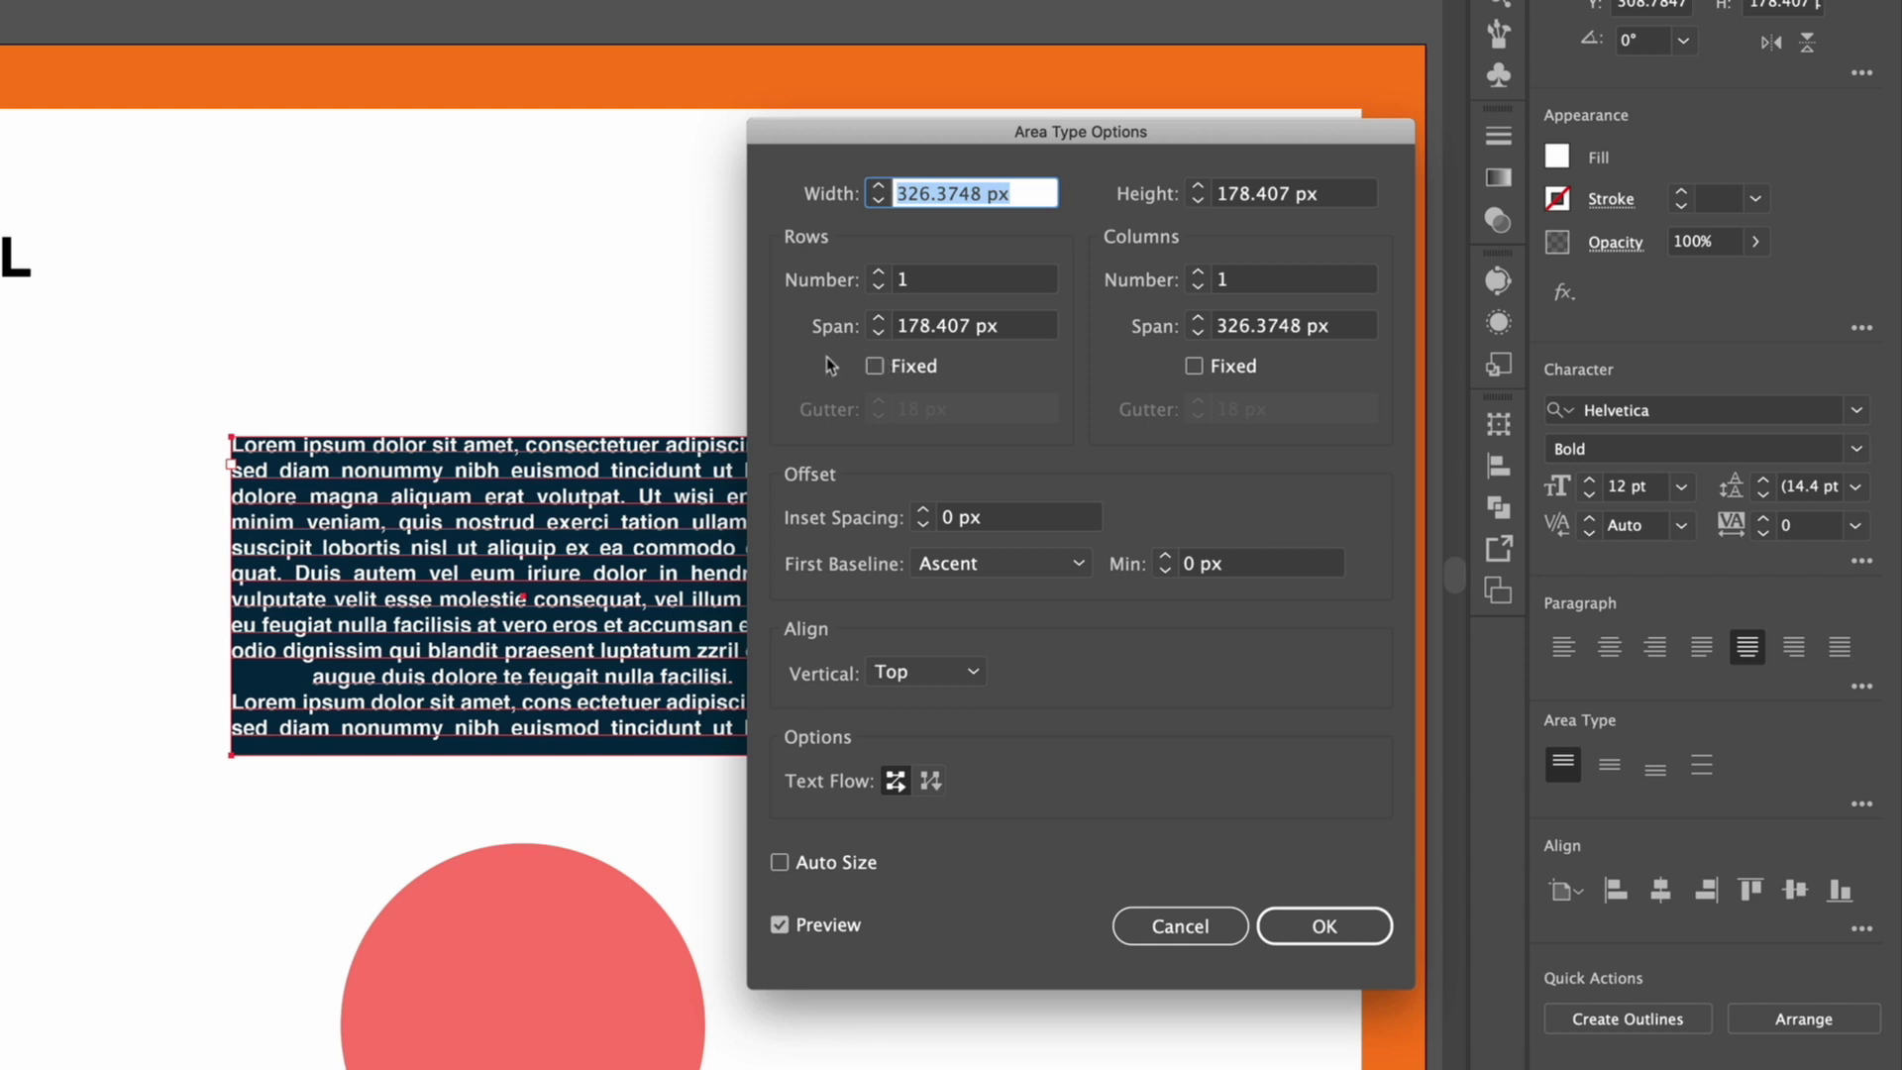
{"action": "left_click", "coordinate": [1199, 277]}
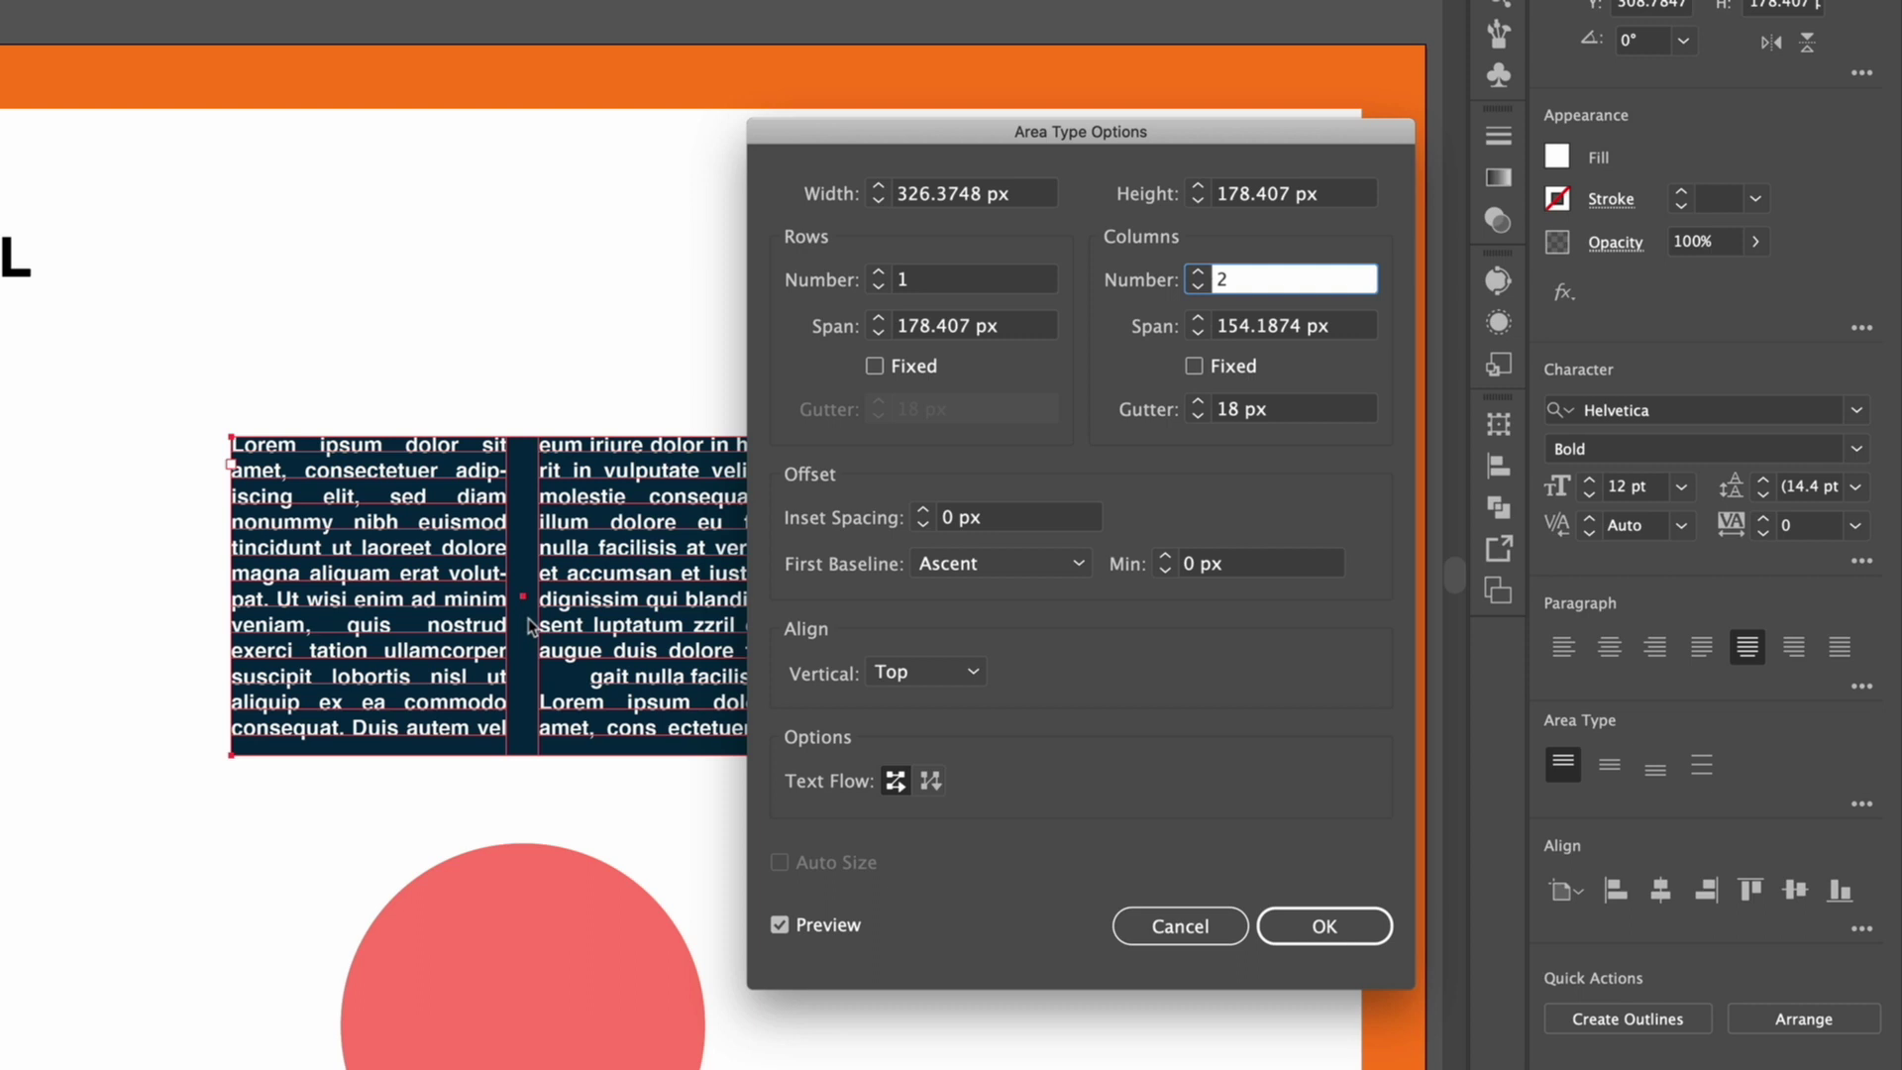
{"action": "left_click", "coordinate": [923, 511]}
{"action": "left_click", "coordinate": [923, 511]}
{"action": "left_click", "coordinate": [923, 512]}
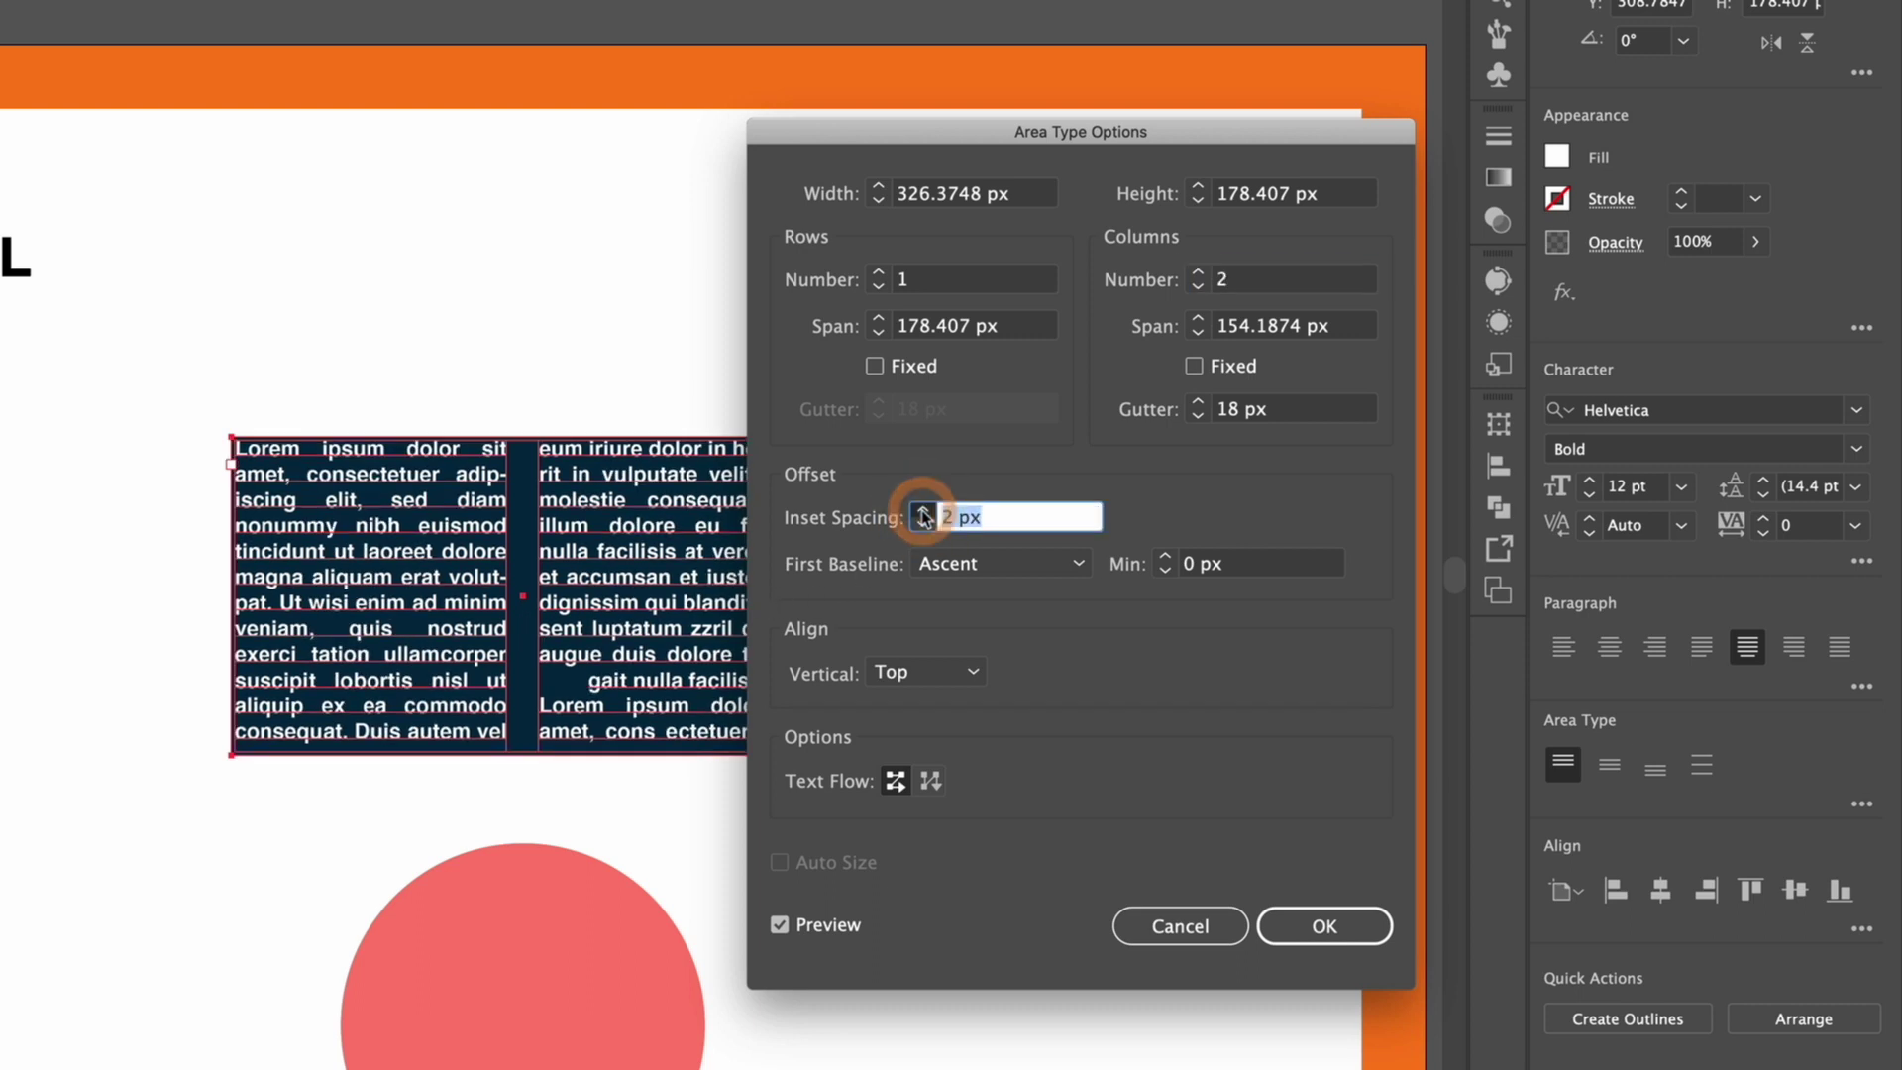
{"action": "left_click", "coordinate": [923, 511]}
{"action": "left_click", "coordinate": [923, 511]}
{"action": "left_click", "coordinate": [923, 511]}
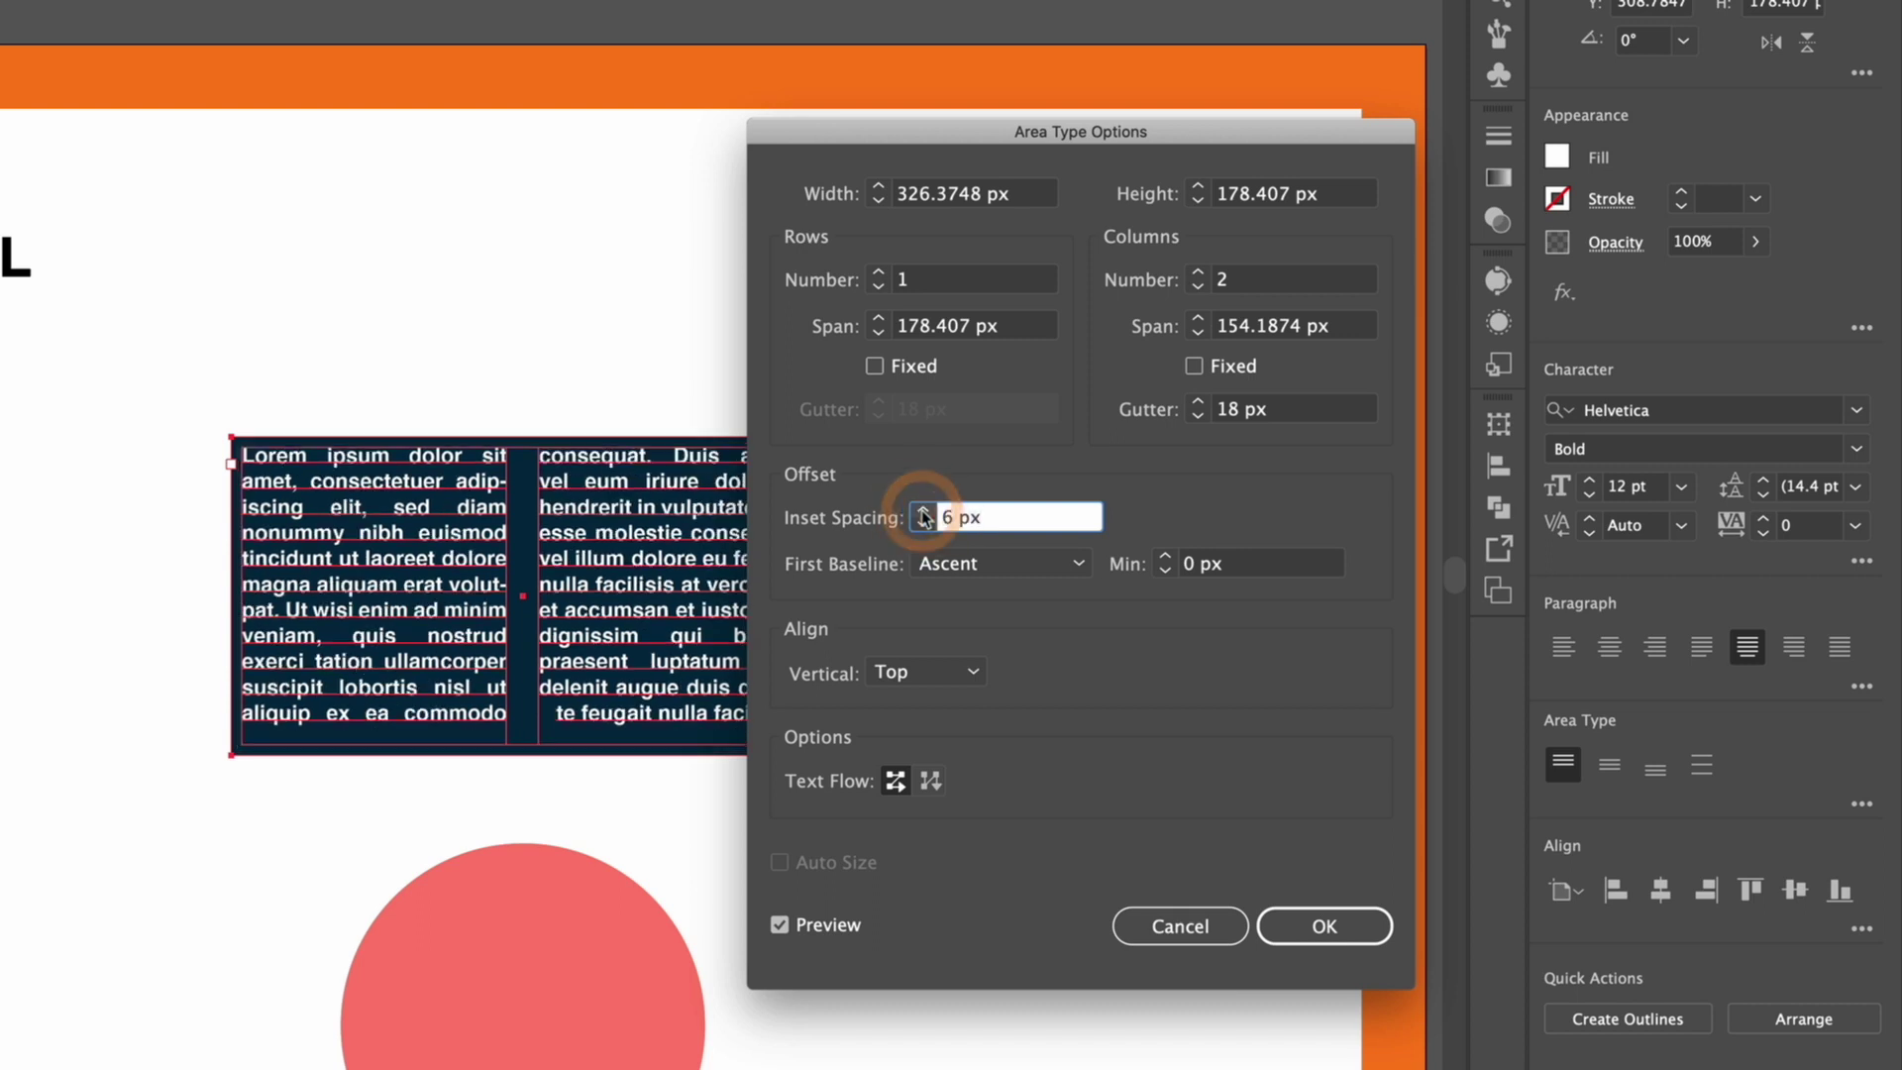
{"action": "left_click", "coordinate": [923, 512]}
{"action": "left_click", "coordinate": [923, 512]}
{"action": "left_click", "coordinate": [923, 511]}
{"action": "left_click", "coordinate": [923, 511]}
{"action": "left_click", "coordinate": [923, 511]}
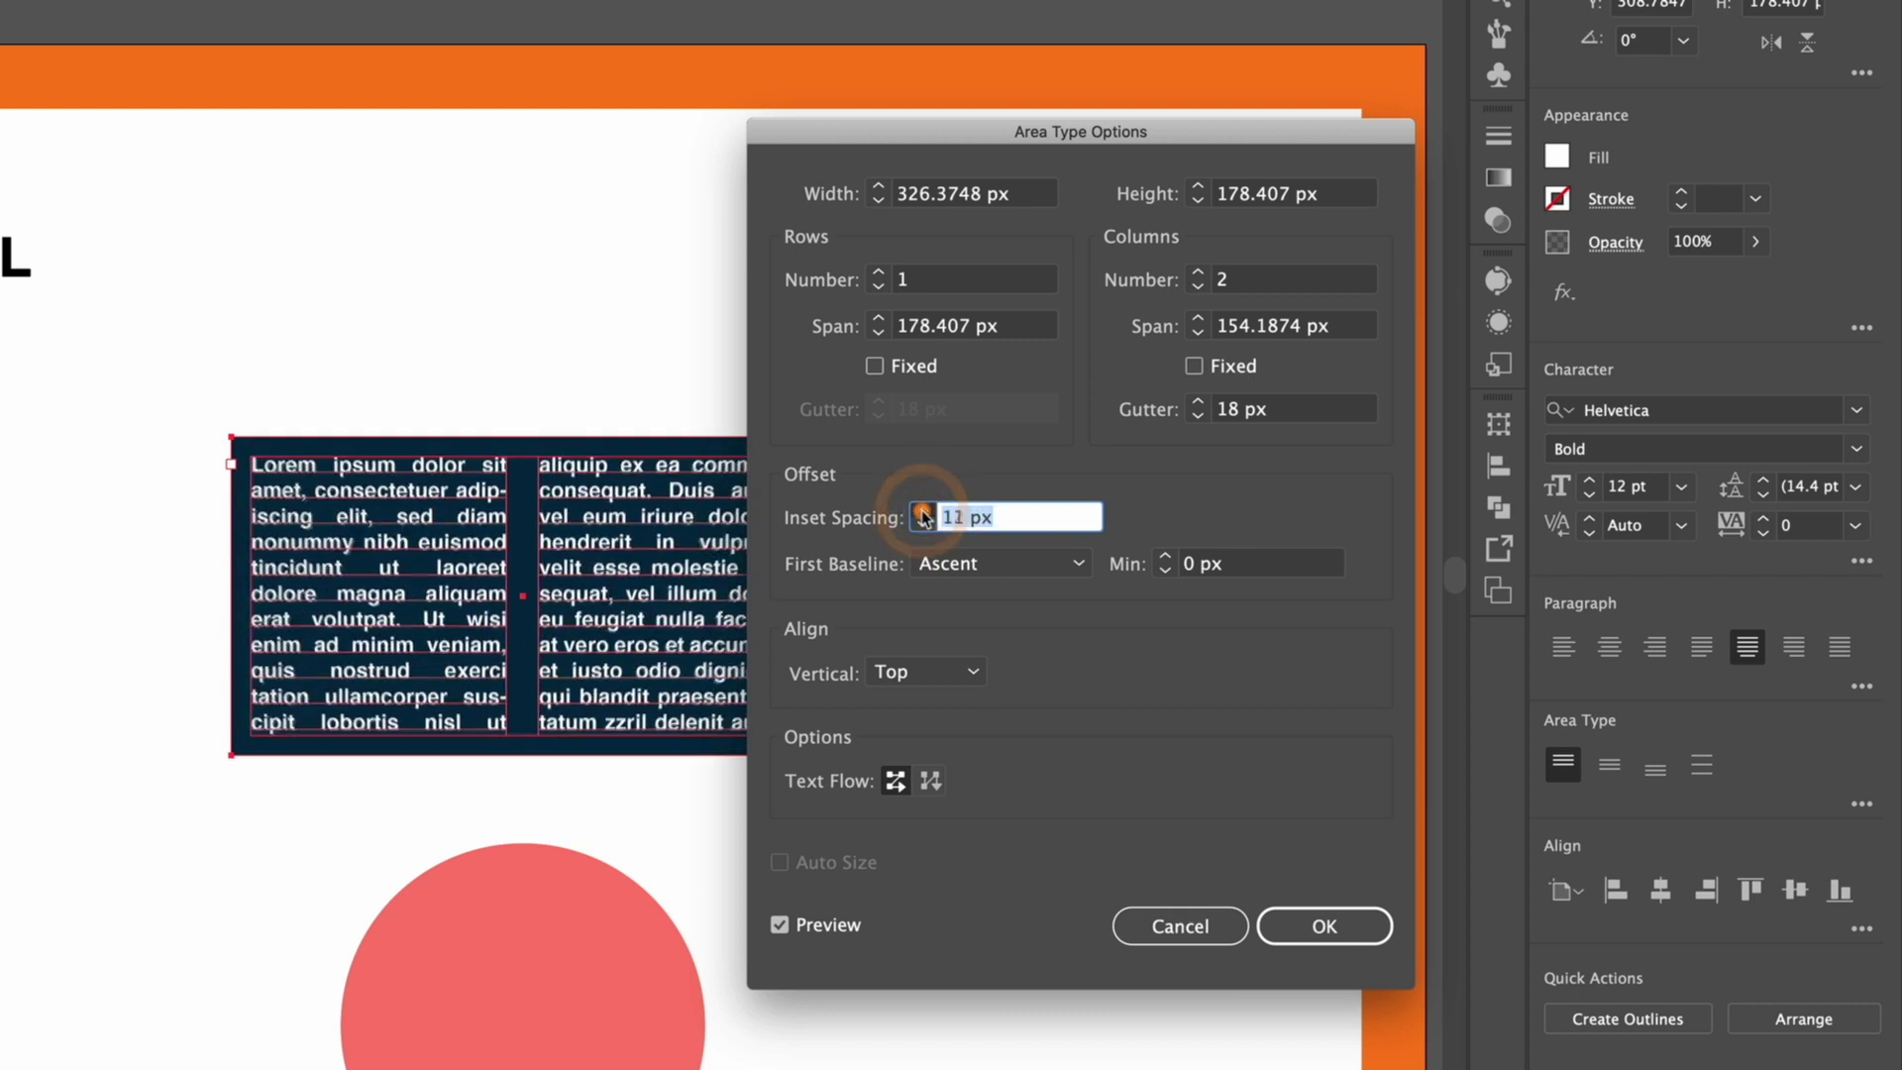
{"action": "left_click", "coordinate": [923, 512]}
{"action": "left_click", "coordinate": [923, 511]}
{"action": "left_click", "coordinate": [924, 511]}
{"action": "left_click", "coordinate": [923, 511]}
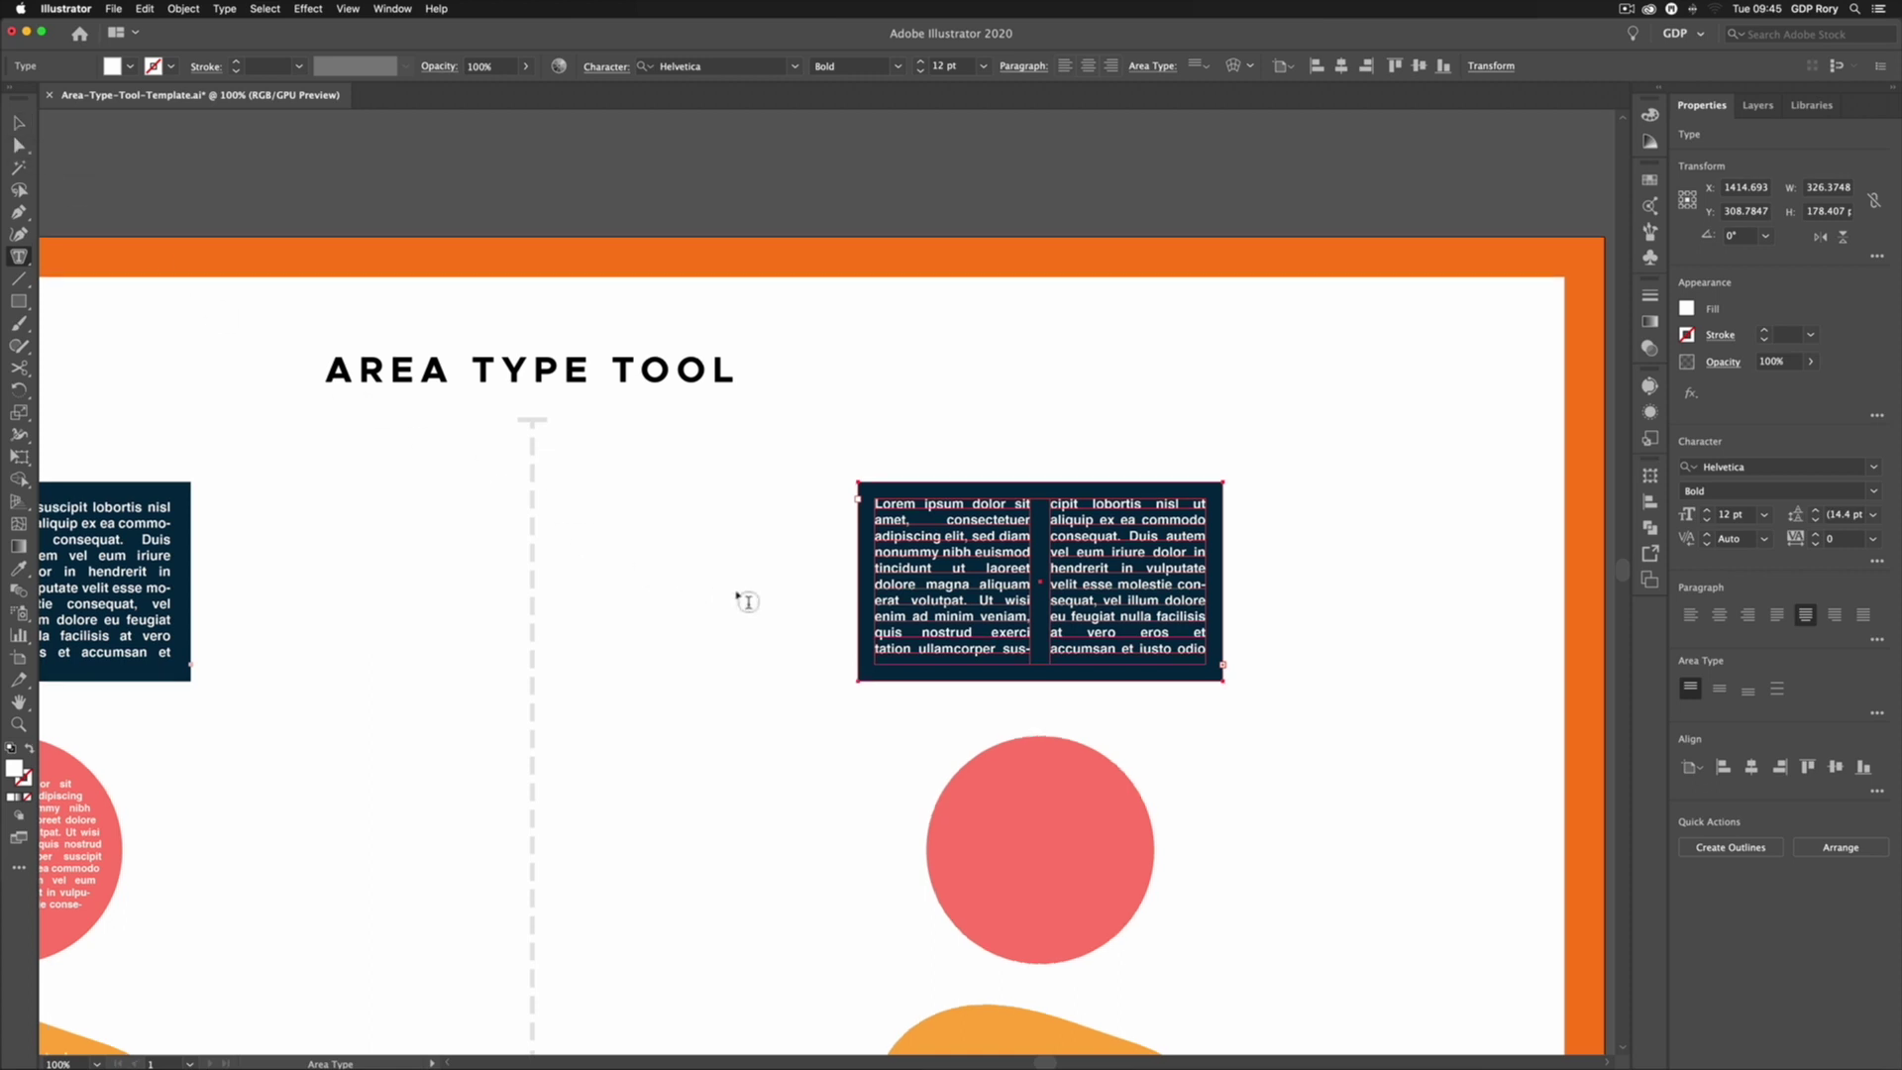
Step: Fill the red exercise circle with placeholder text styled white Helvetica Bold 9 pt, justified
{"action": "scroll", "coordinate": [743, 602], "scroll_direction": "down", "scroll_amount": 2}
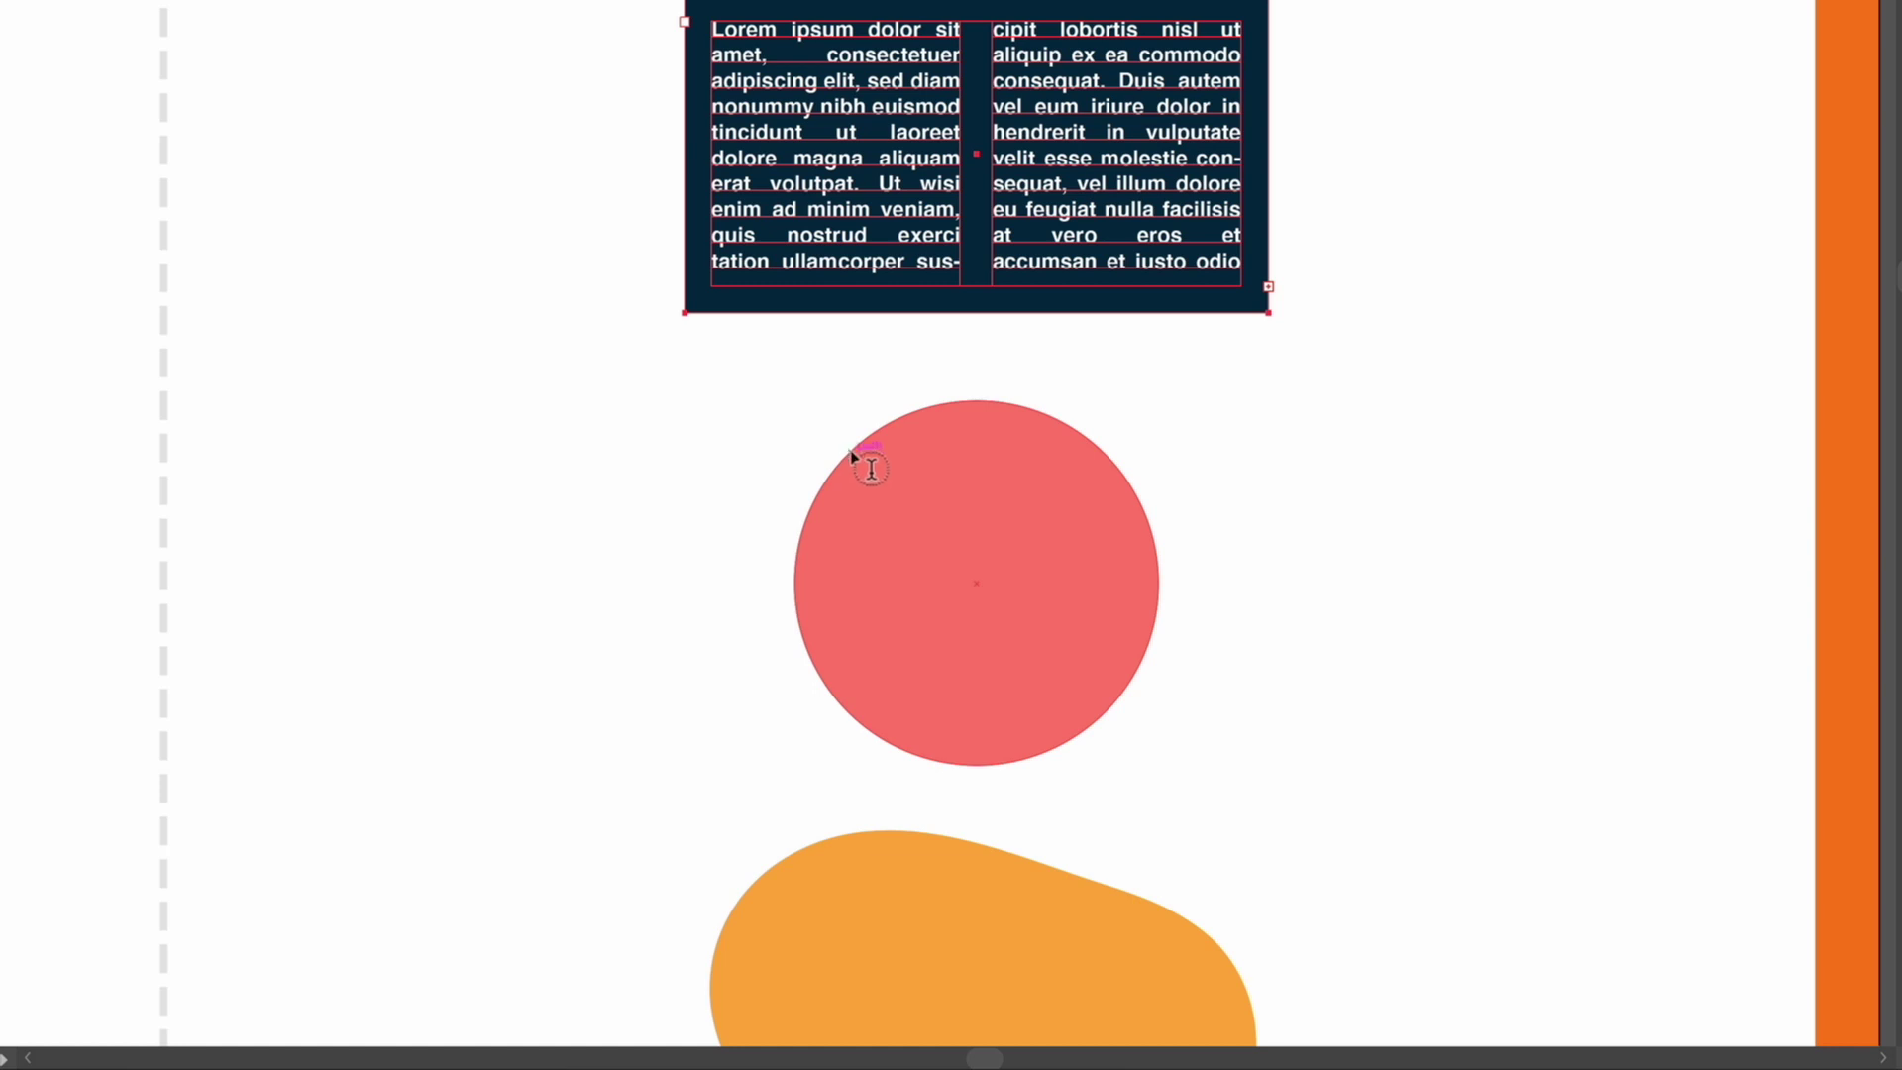
{"action": "left_click", "coordinate": [871, 467]}
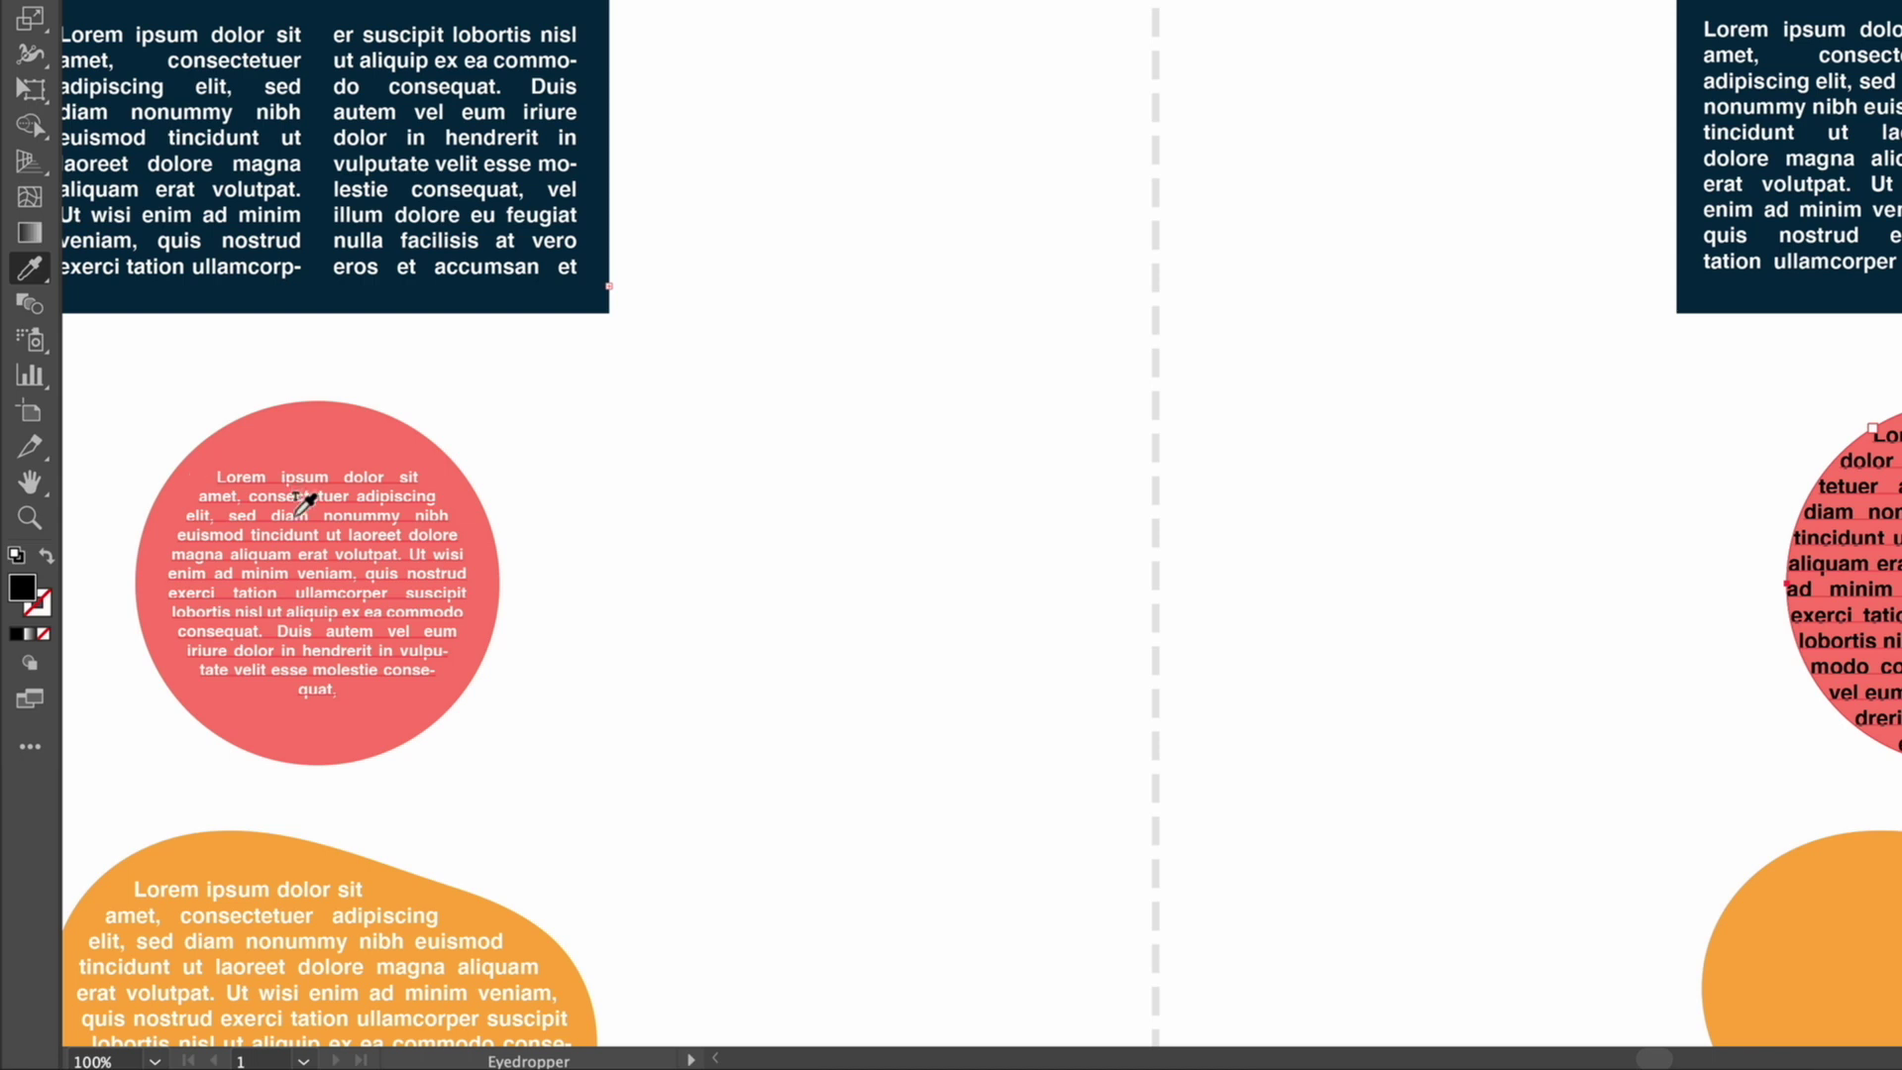
{"action": "left_click", "coordinate": [302, 503]}
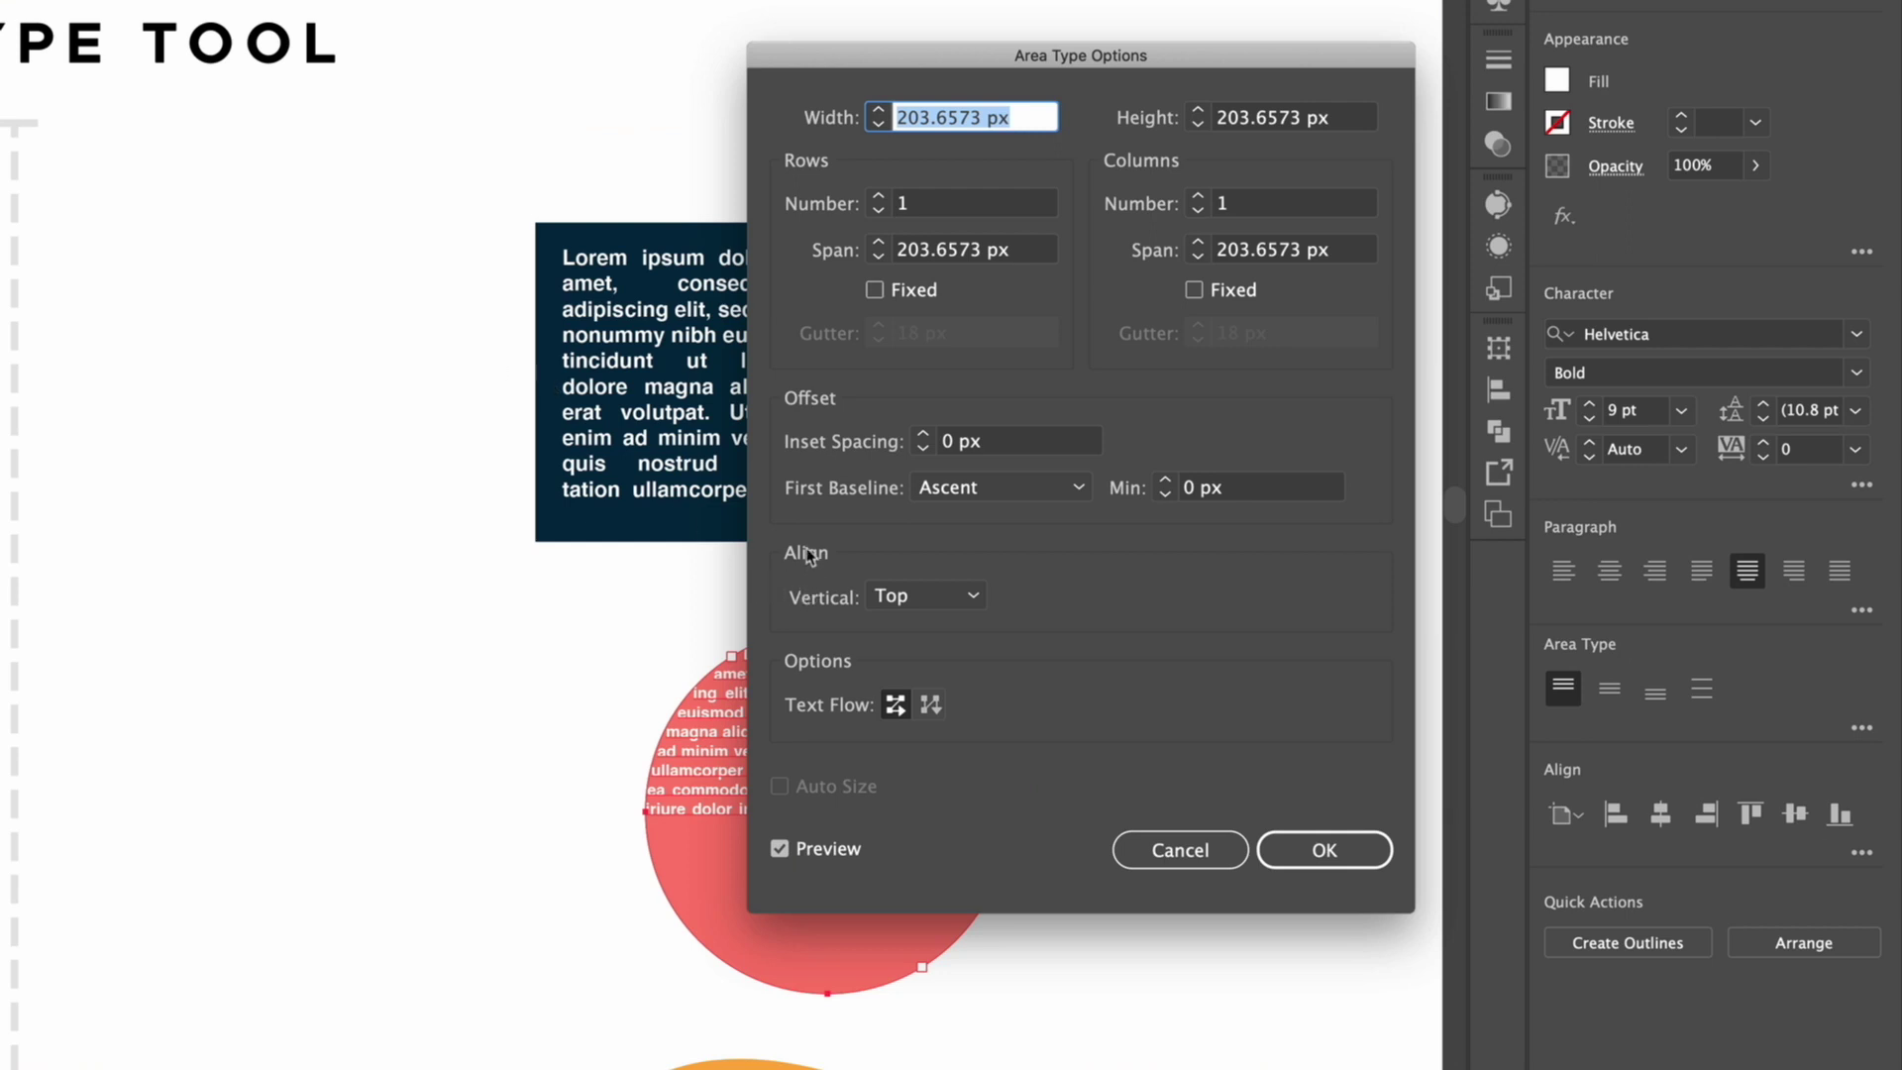
Step: Centre the circle's text vertically with 12 px inset spacing
{"action": "left_click", "coordinate": [974, 598]}
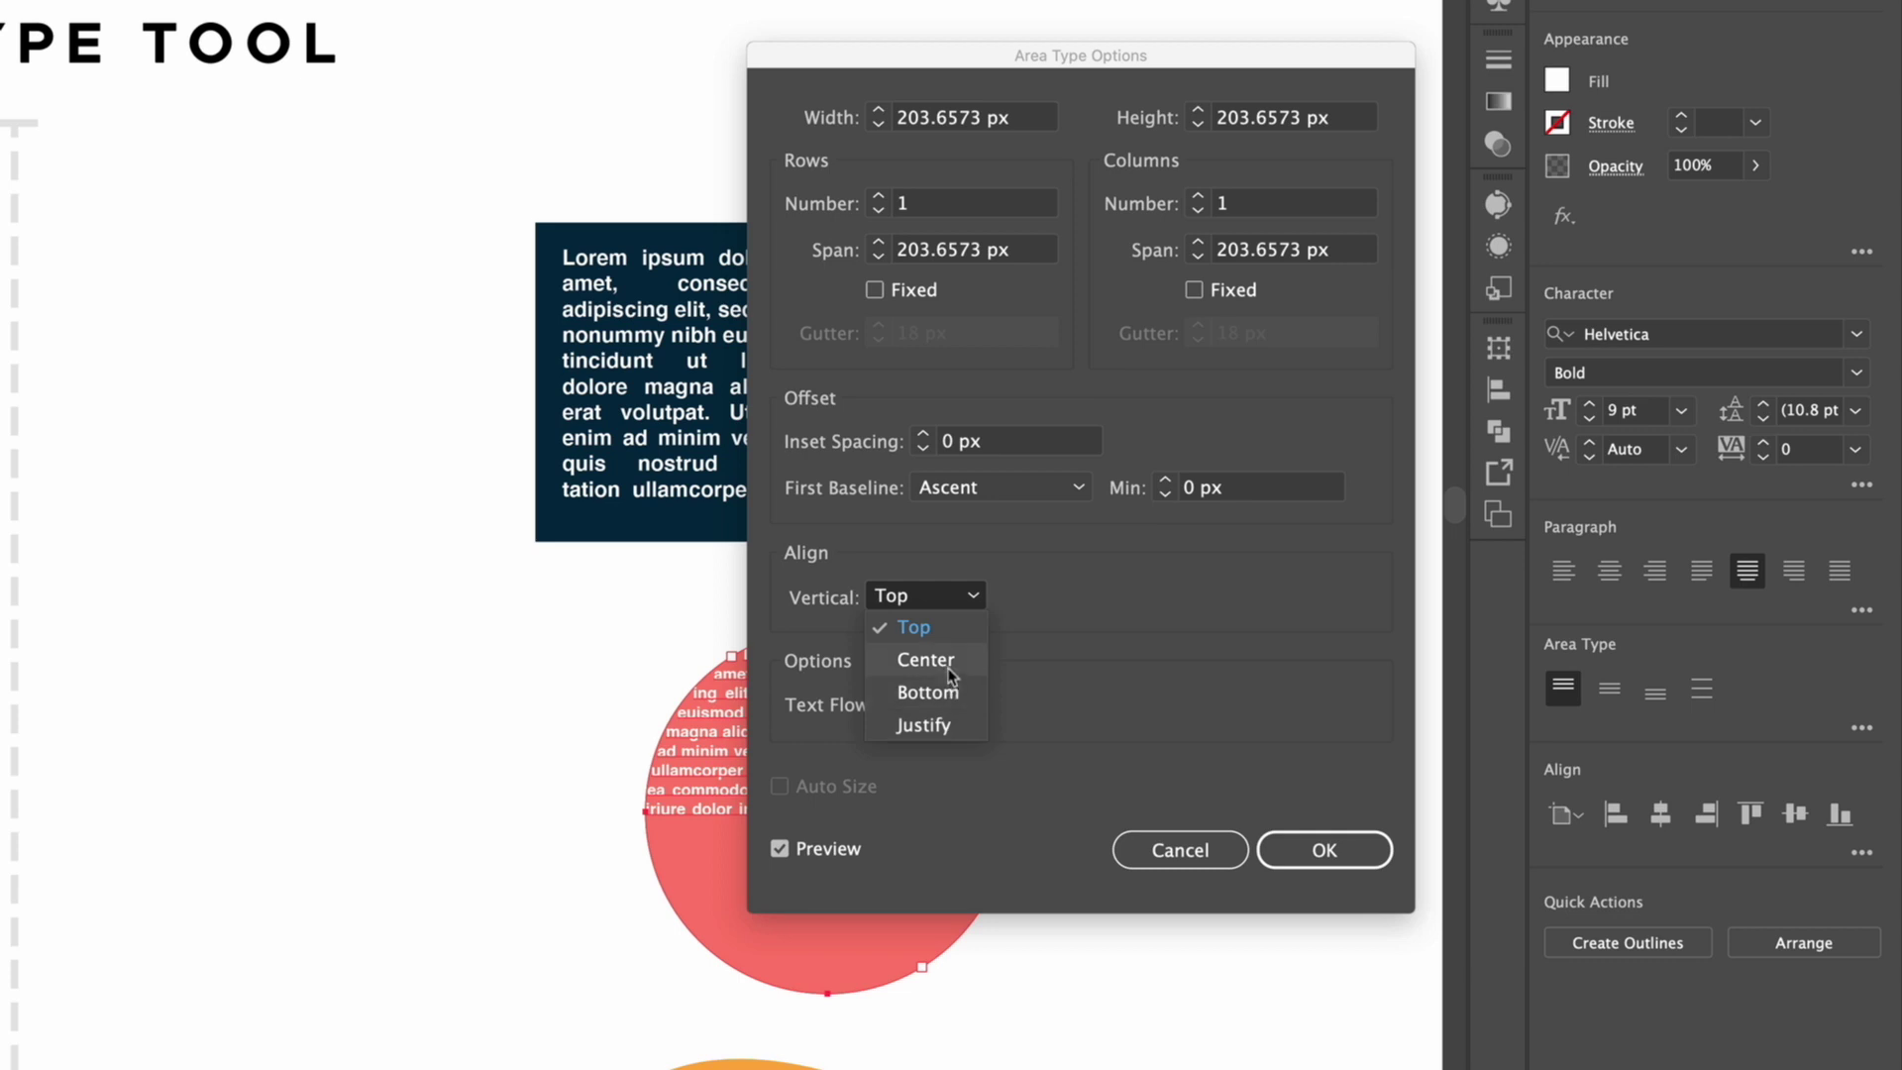
{"action": "left_click", "coordinate": [925, 660]}
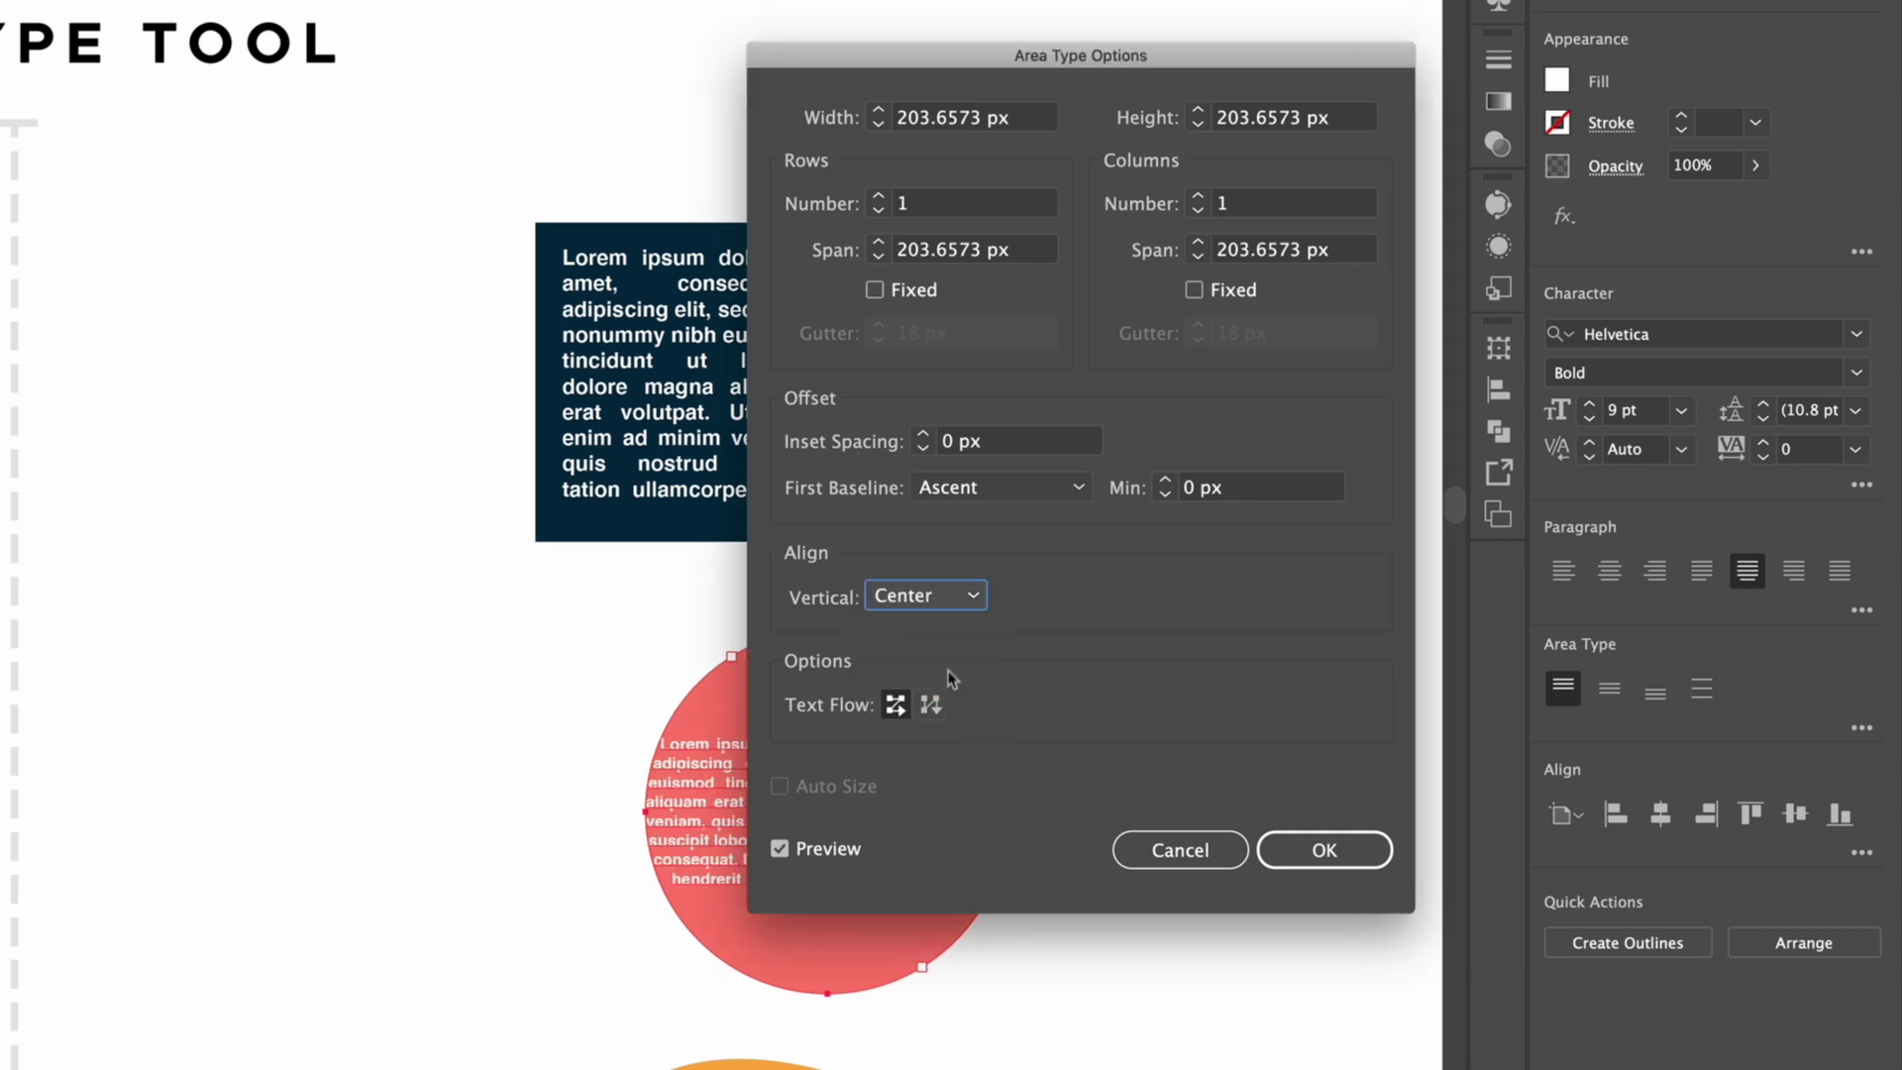
{"action": "left_click", "coordinate": [924, 436]}
{"action": "left_click", "coordinate": [924, 436]}
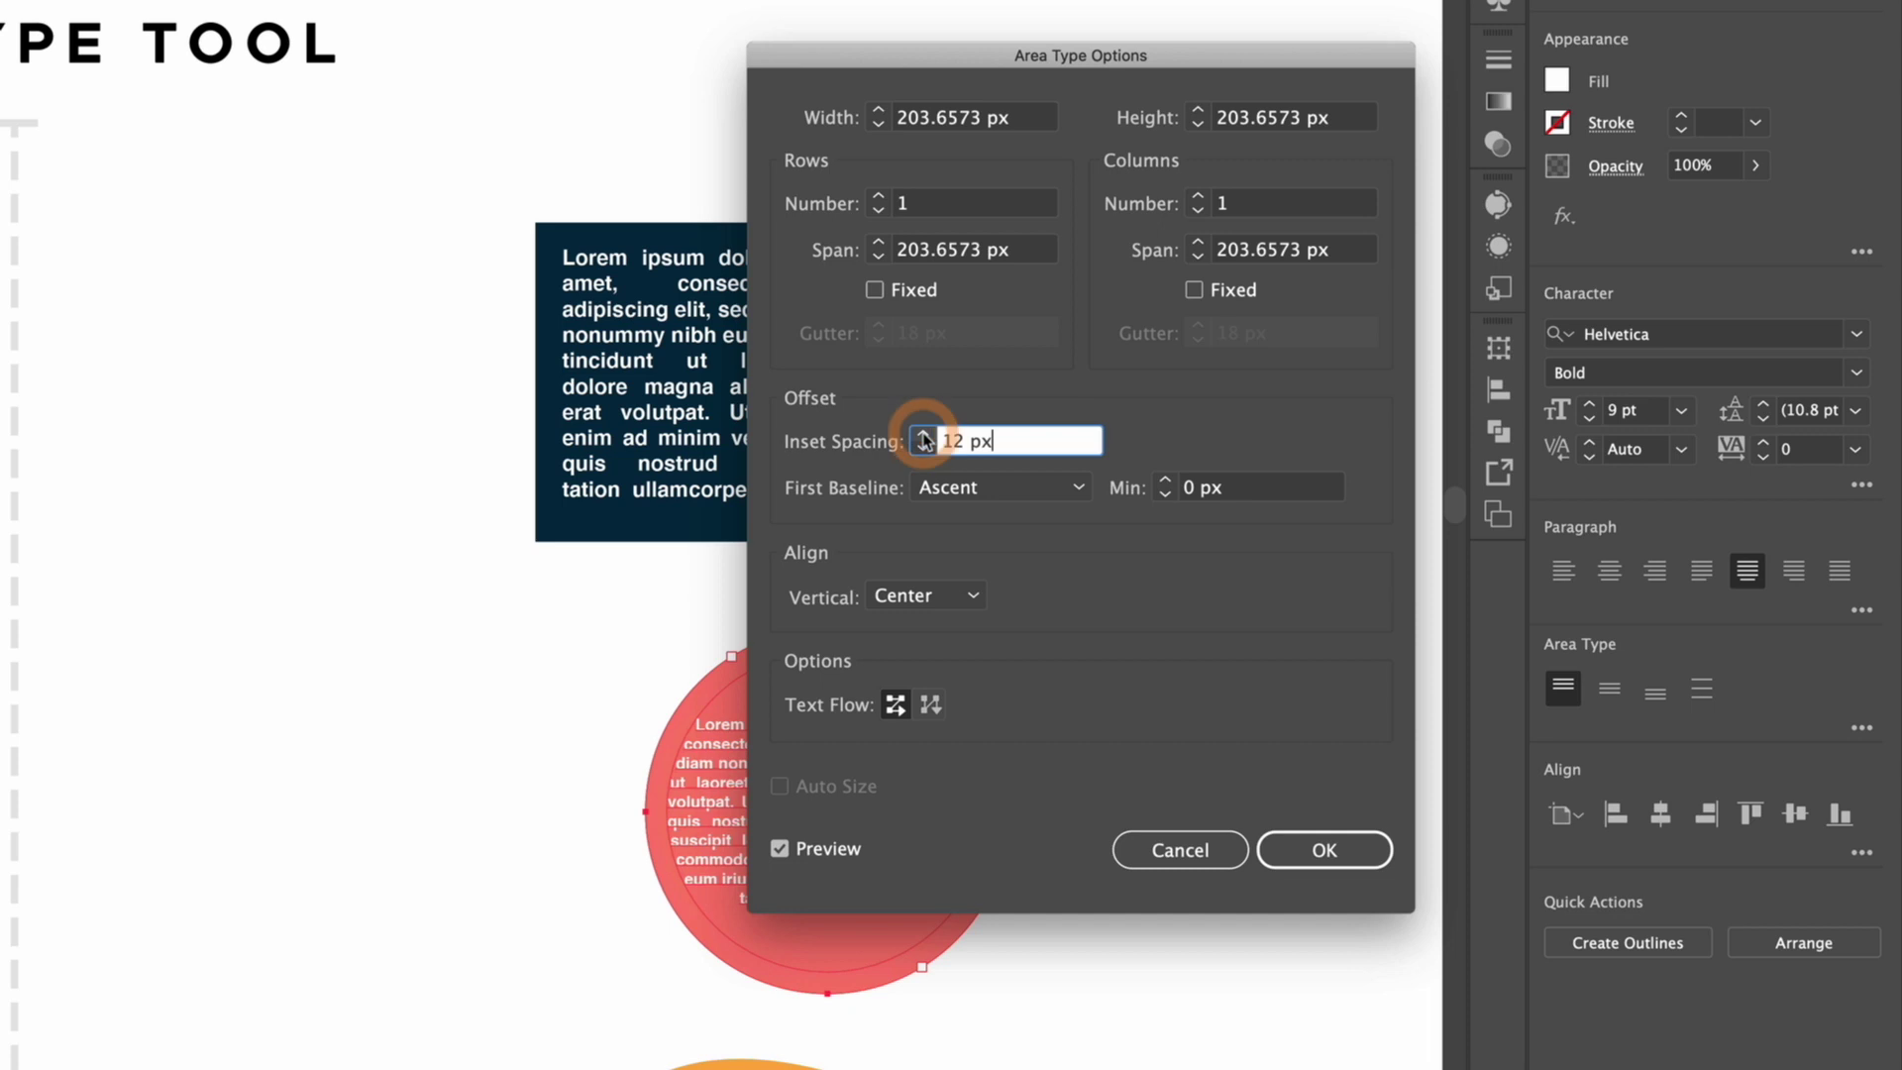
{"action": "left_click", "coordinate": [1290, 854]}
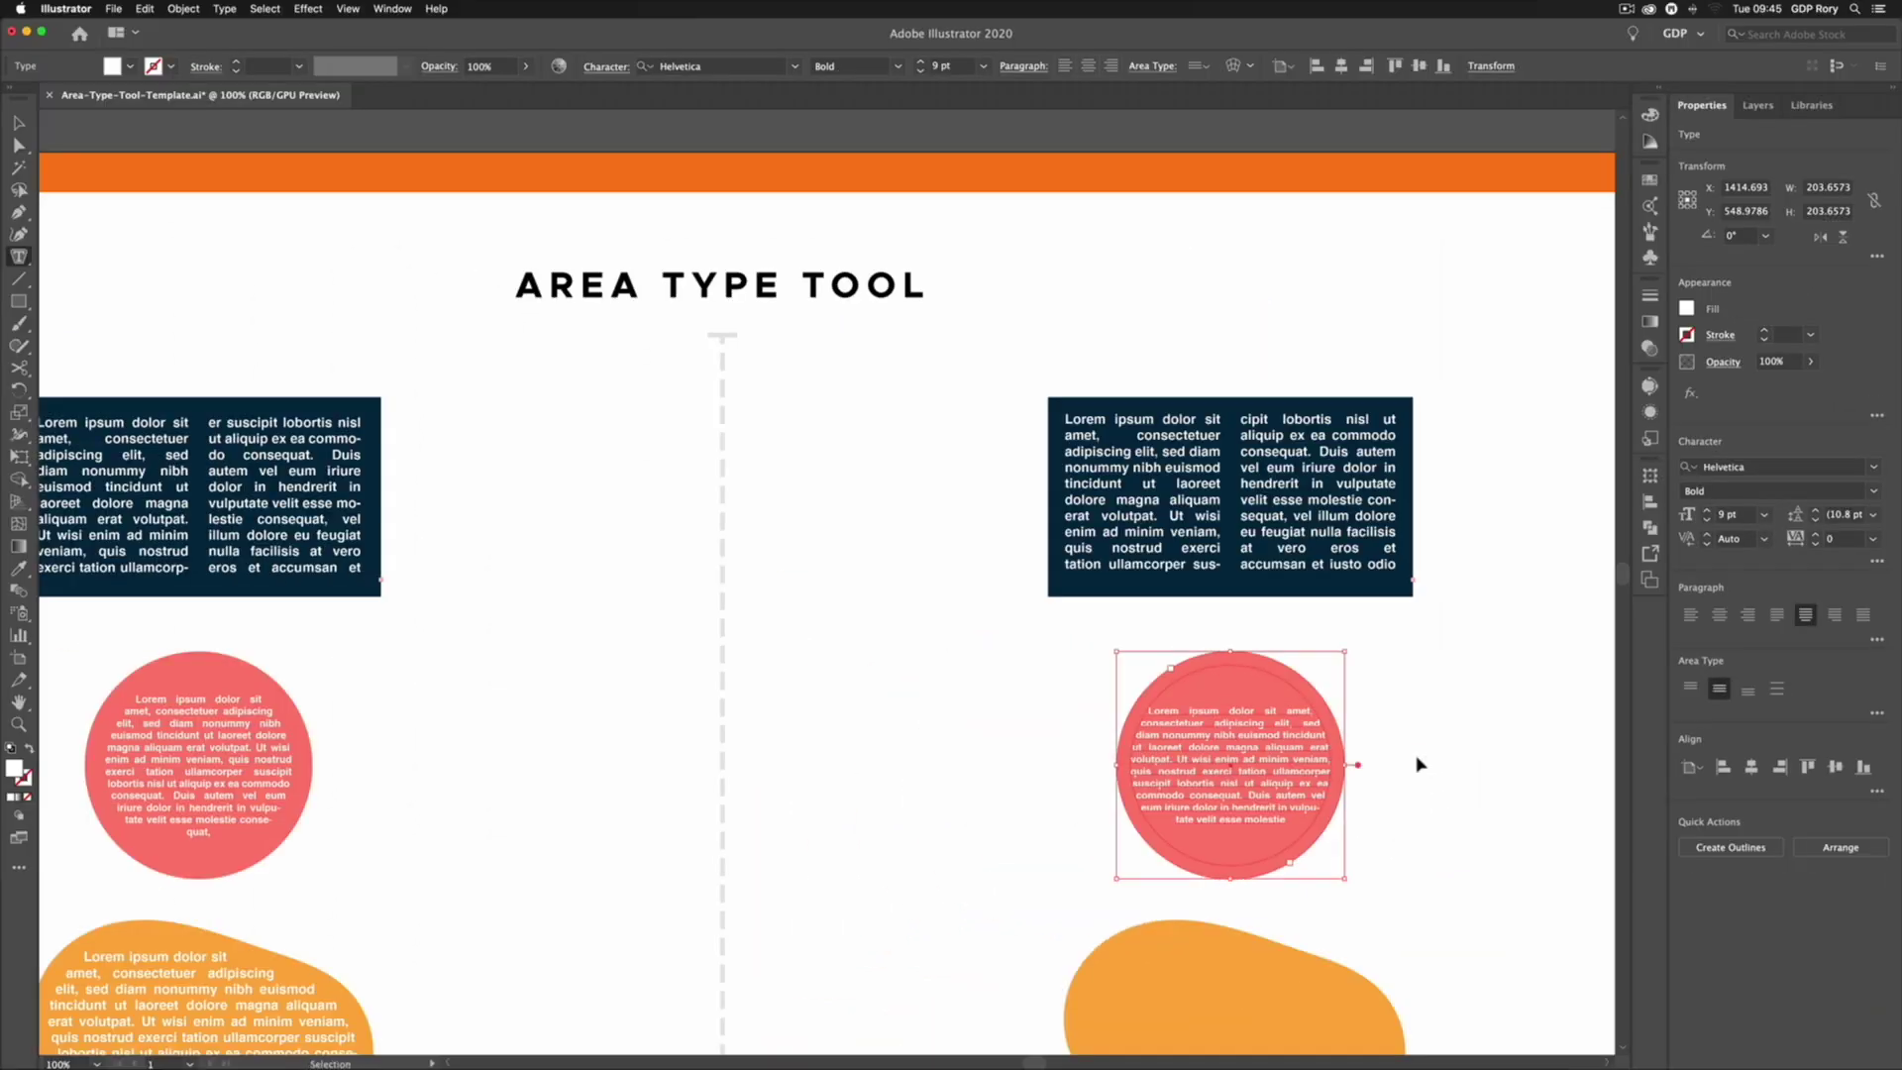
Step: Left-align the circle's text lines
{"action": "key", "text": "super+equal"}
{"action": "key", "text": "super+equal"}
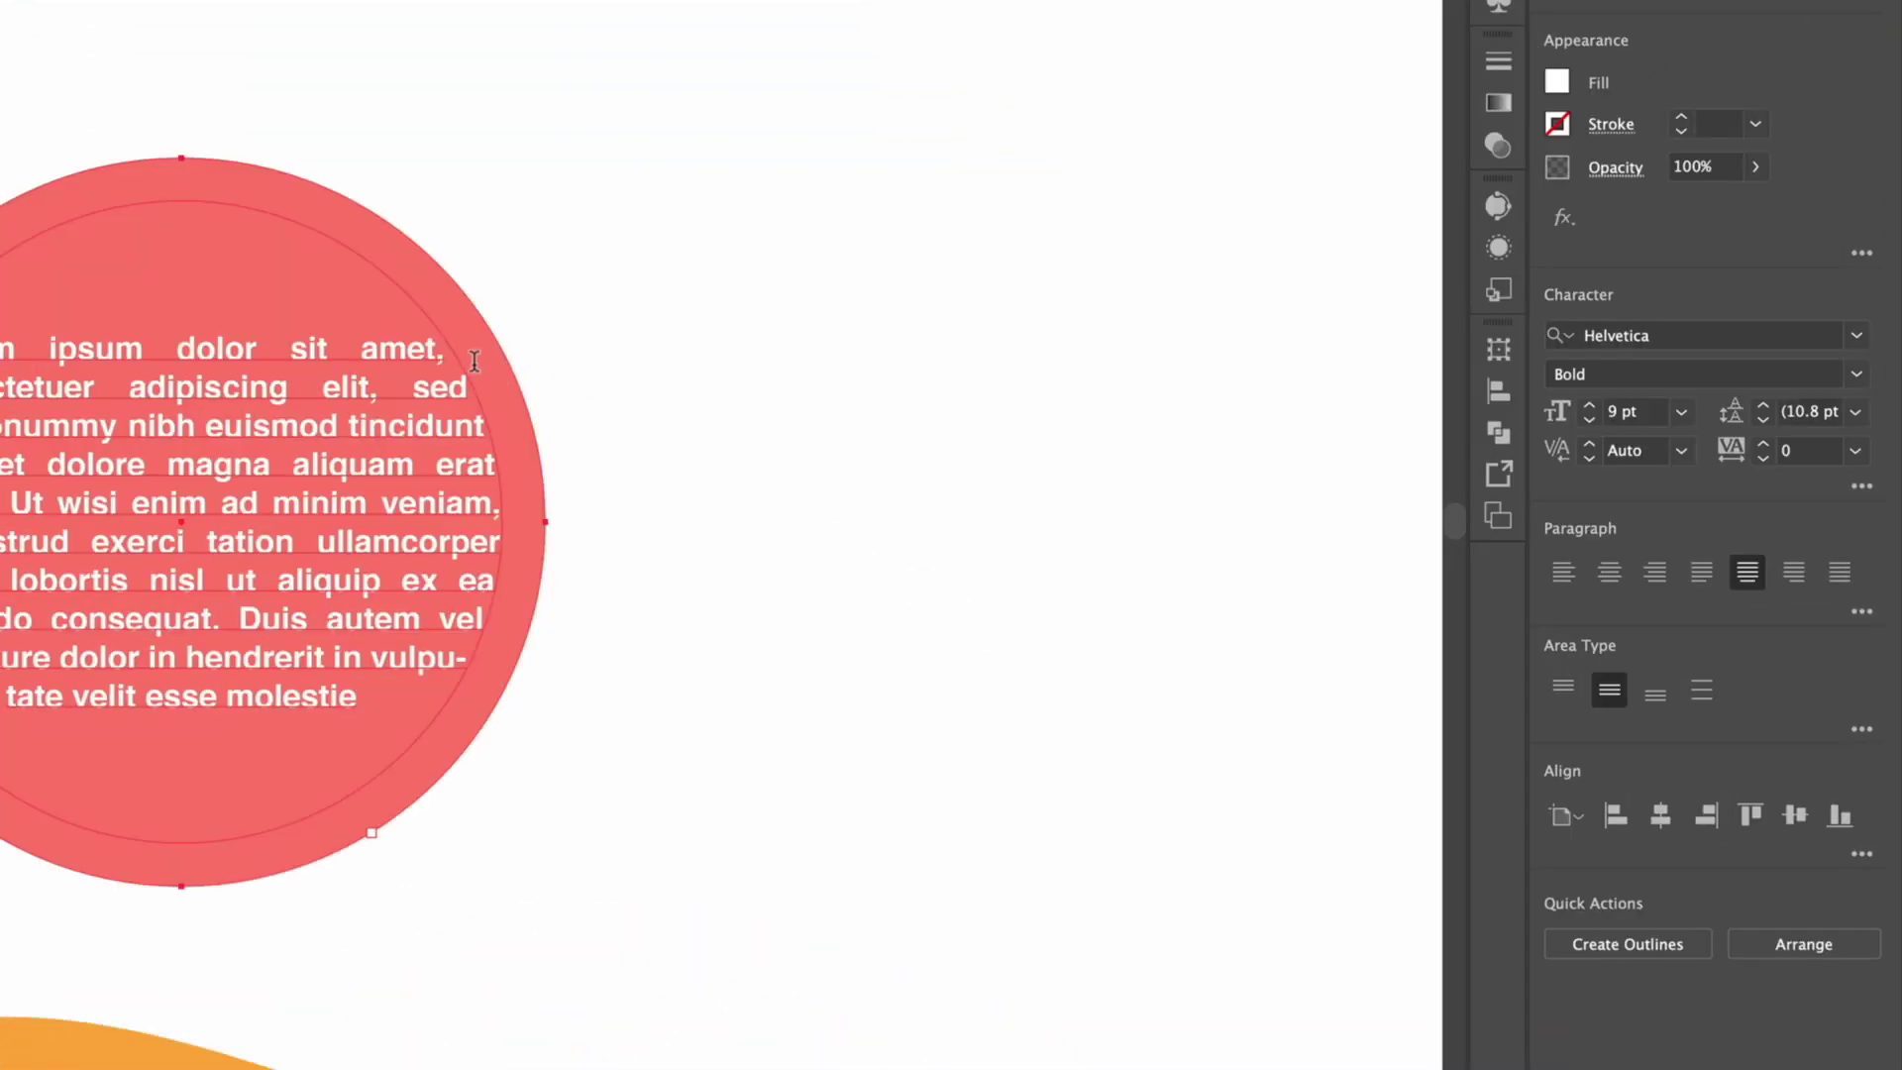
{"action": "left_click", "coordinate": [1562, 575]}
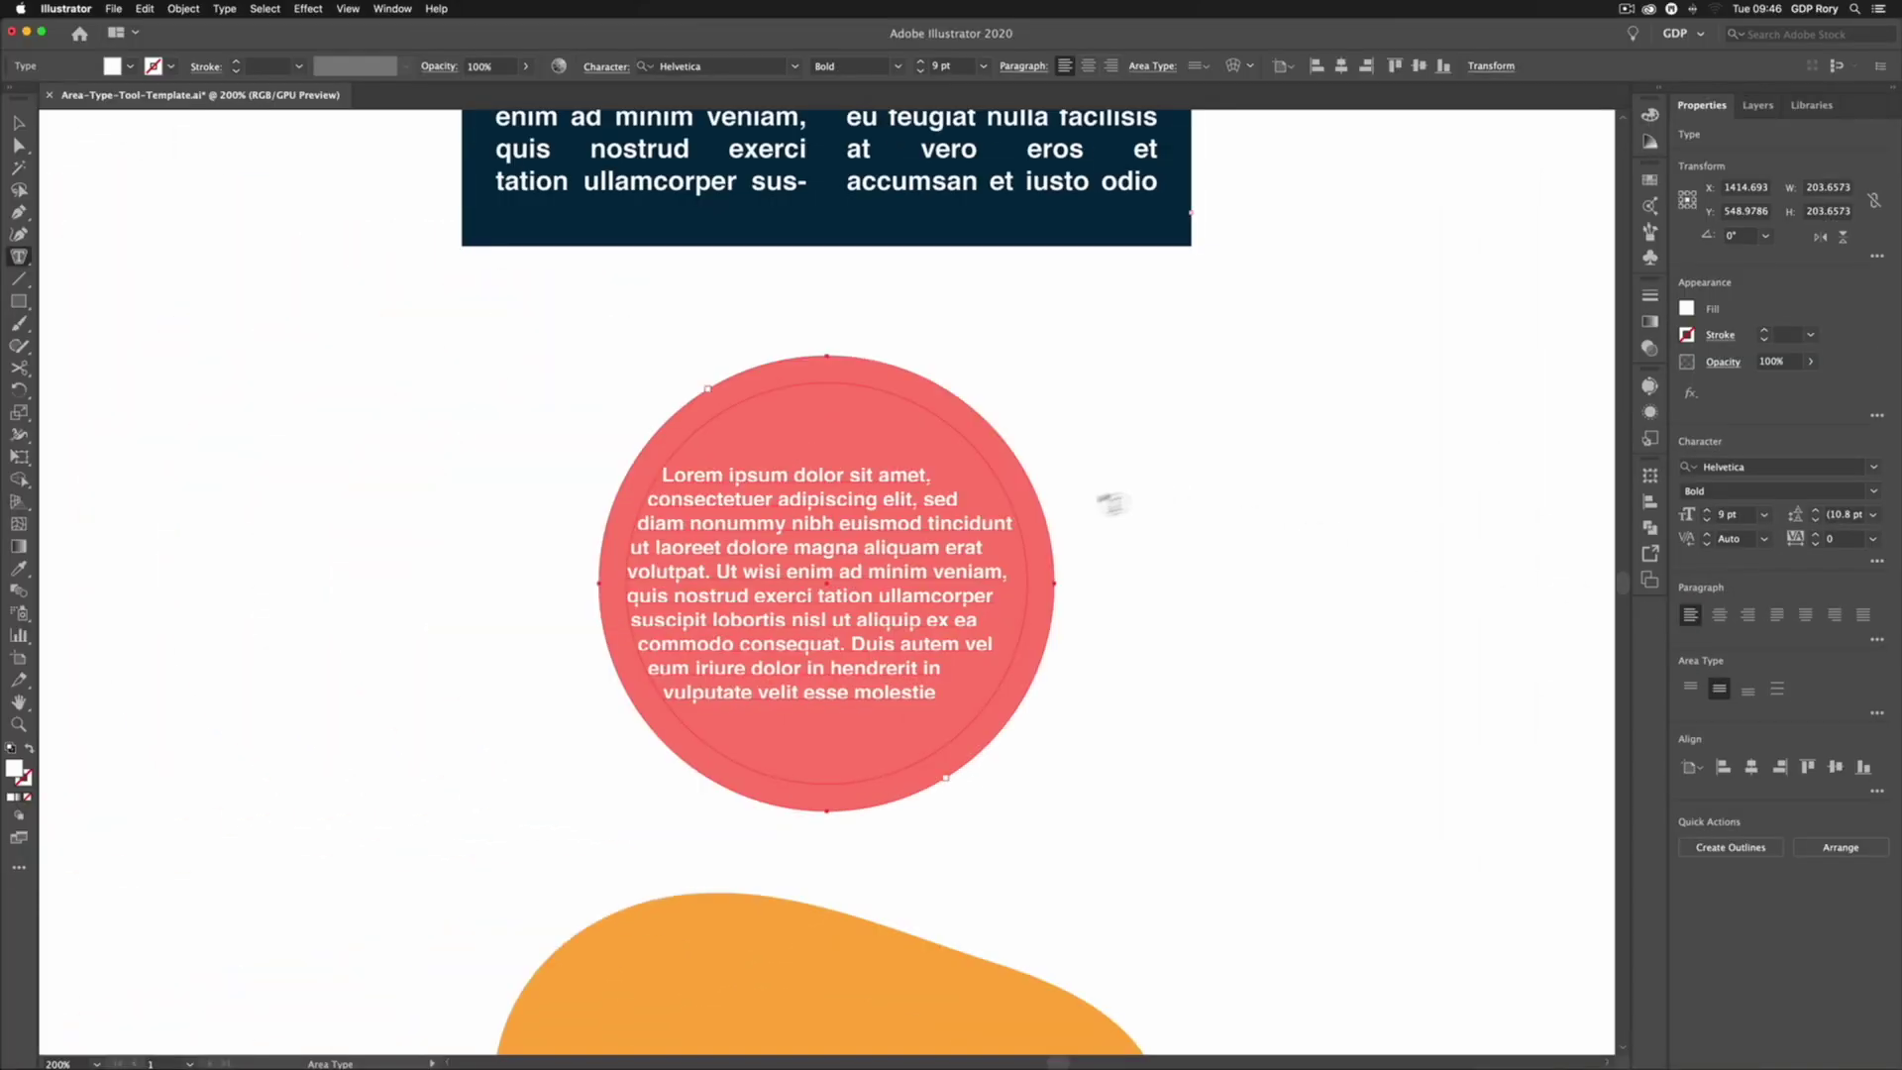
{"action": "key", "text": "Escape"}
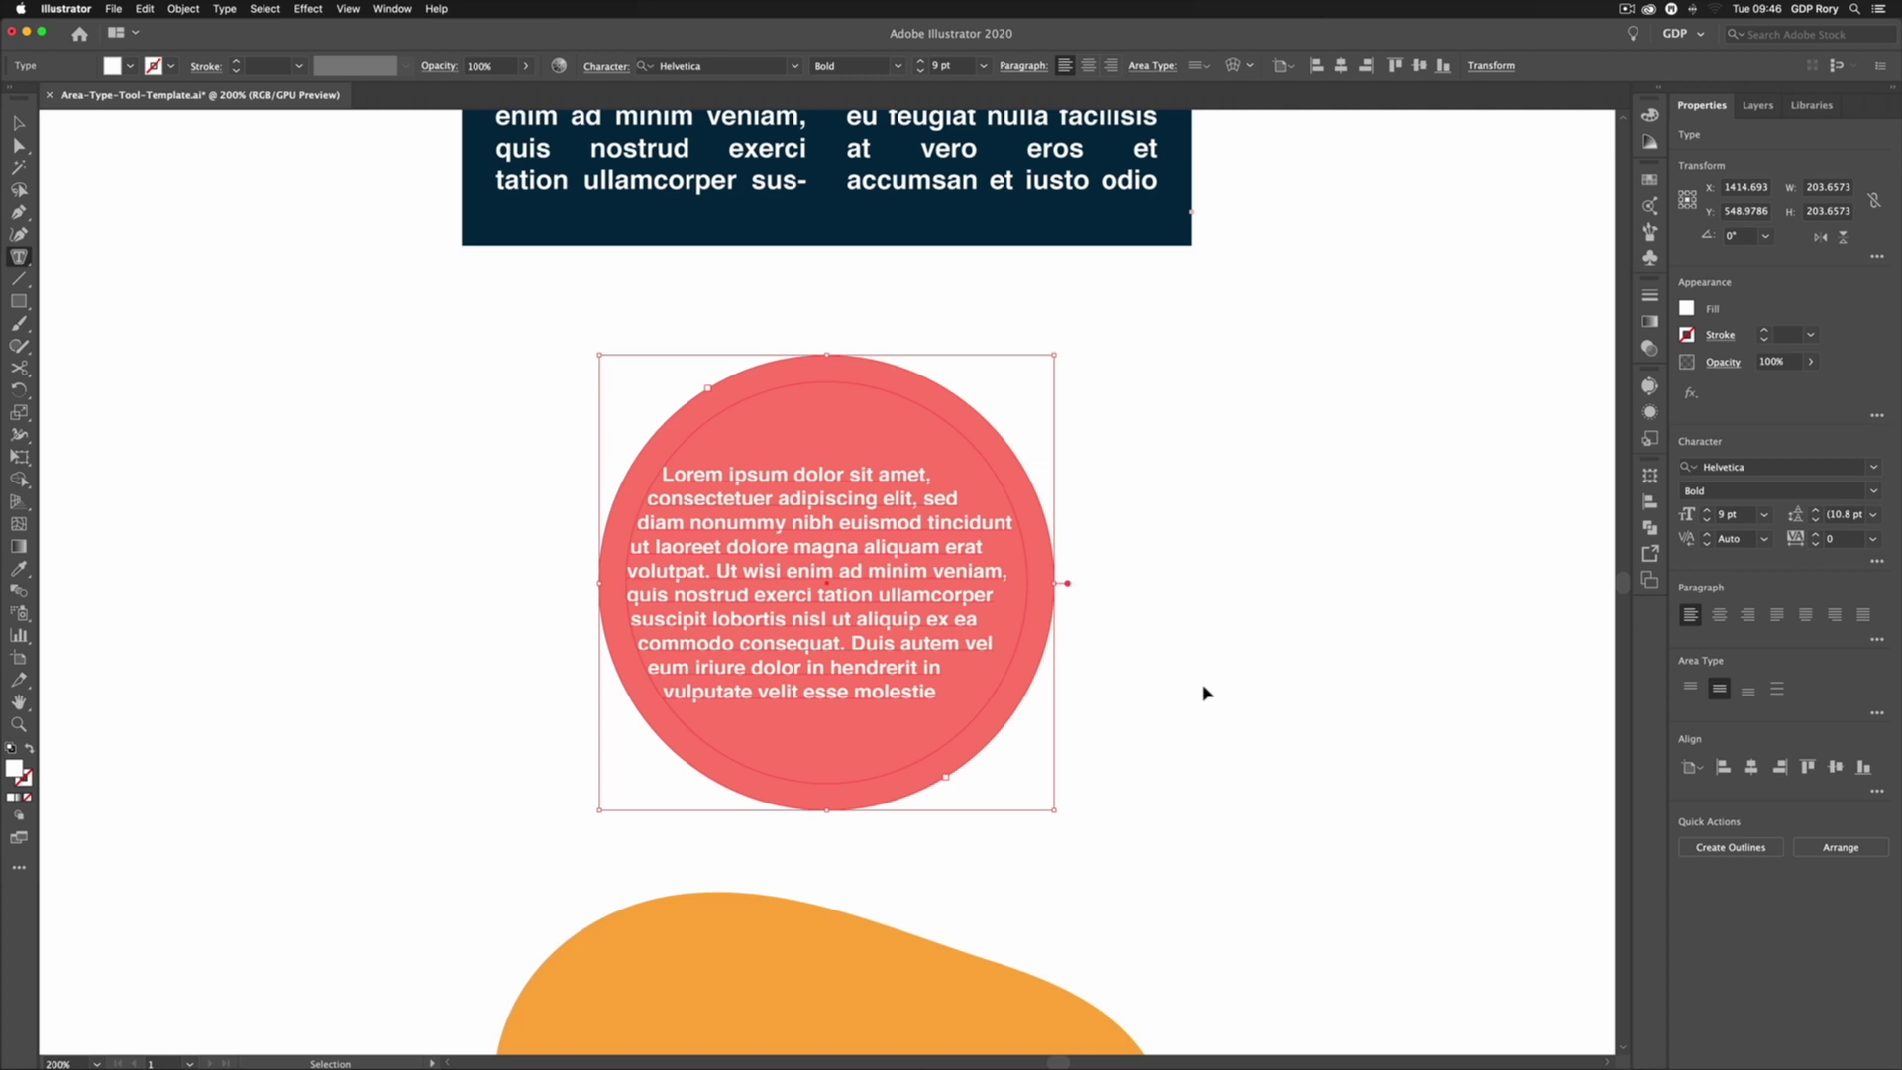
{"action": "key", "text": "super+minus"}
{"action": "scroll", "coordinate": [1154, 679], "scroll_direction": "down", "scroll_amount": 3}
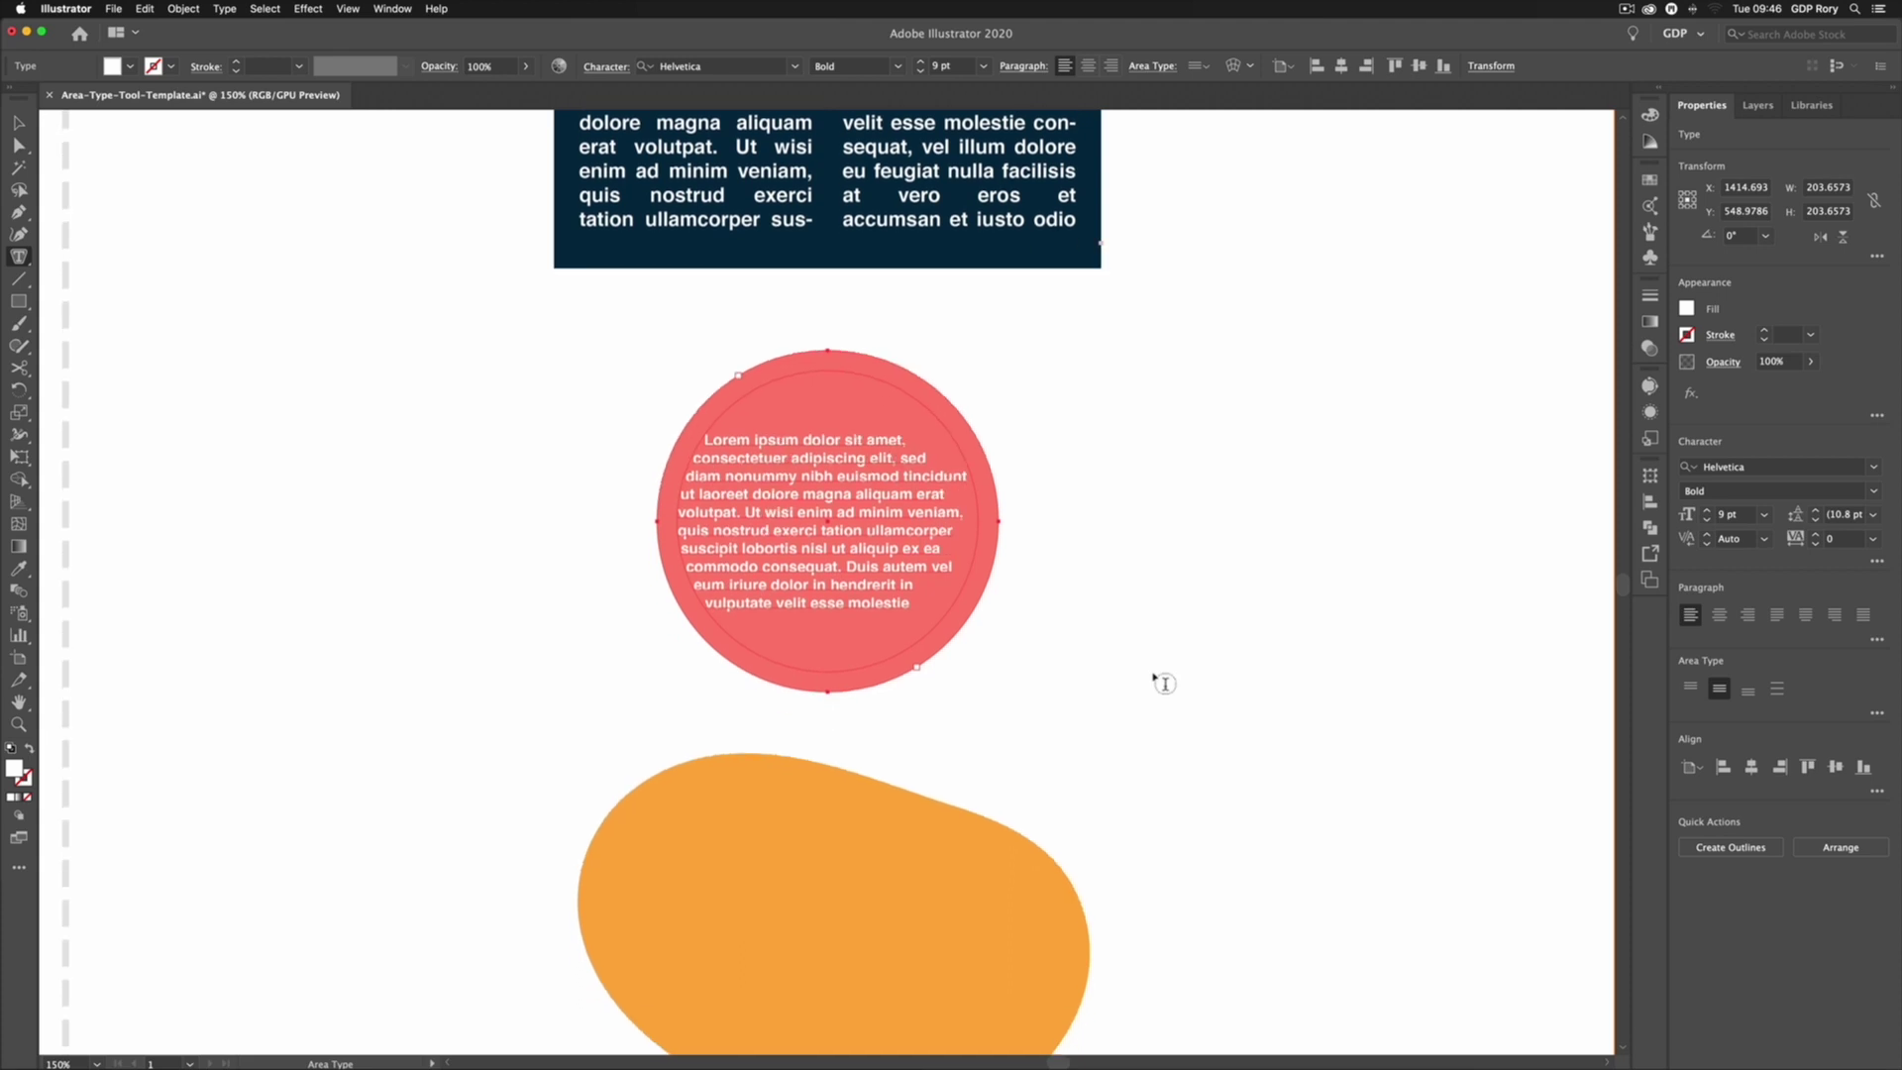
{"action": "scroll", "coordinate": [1155, 680], "scroll_direction": "down", "scroll_amount": 4}
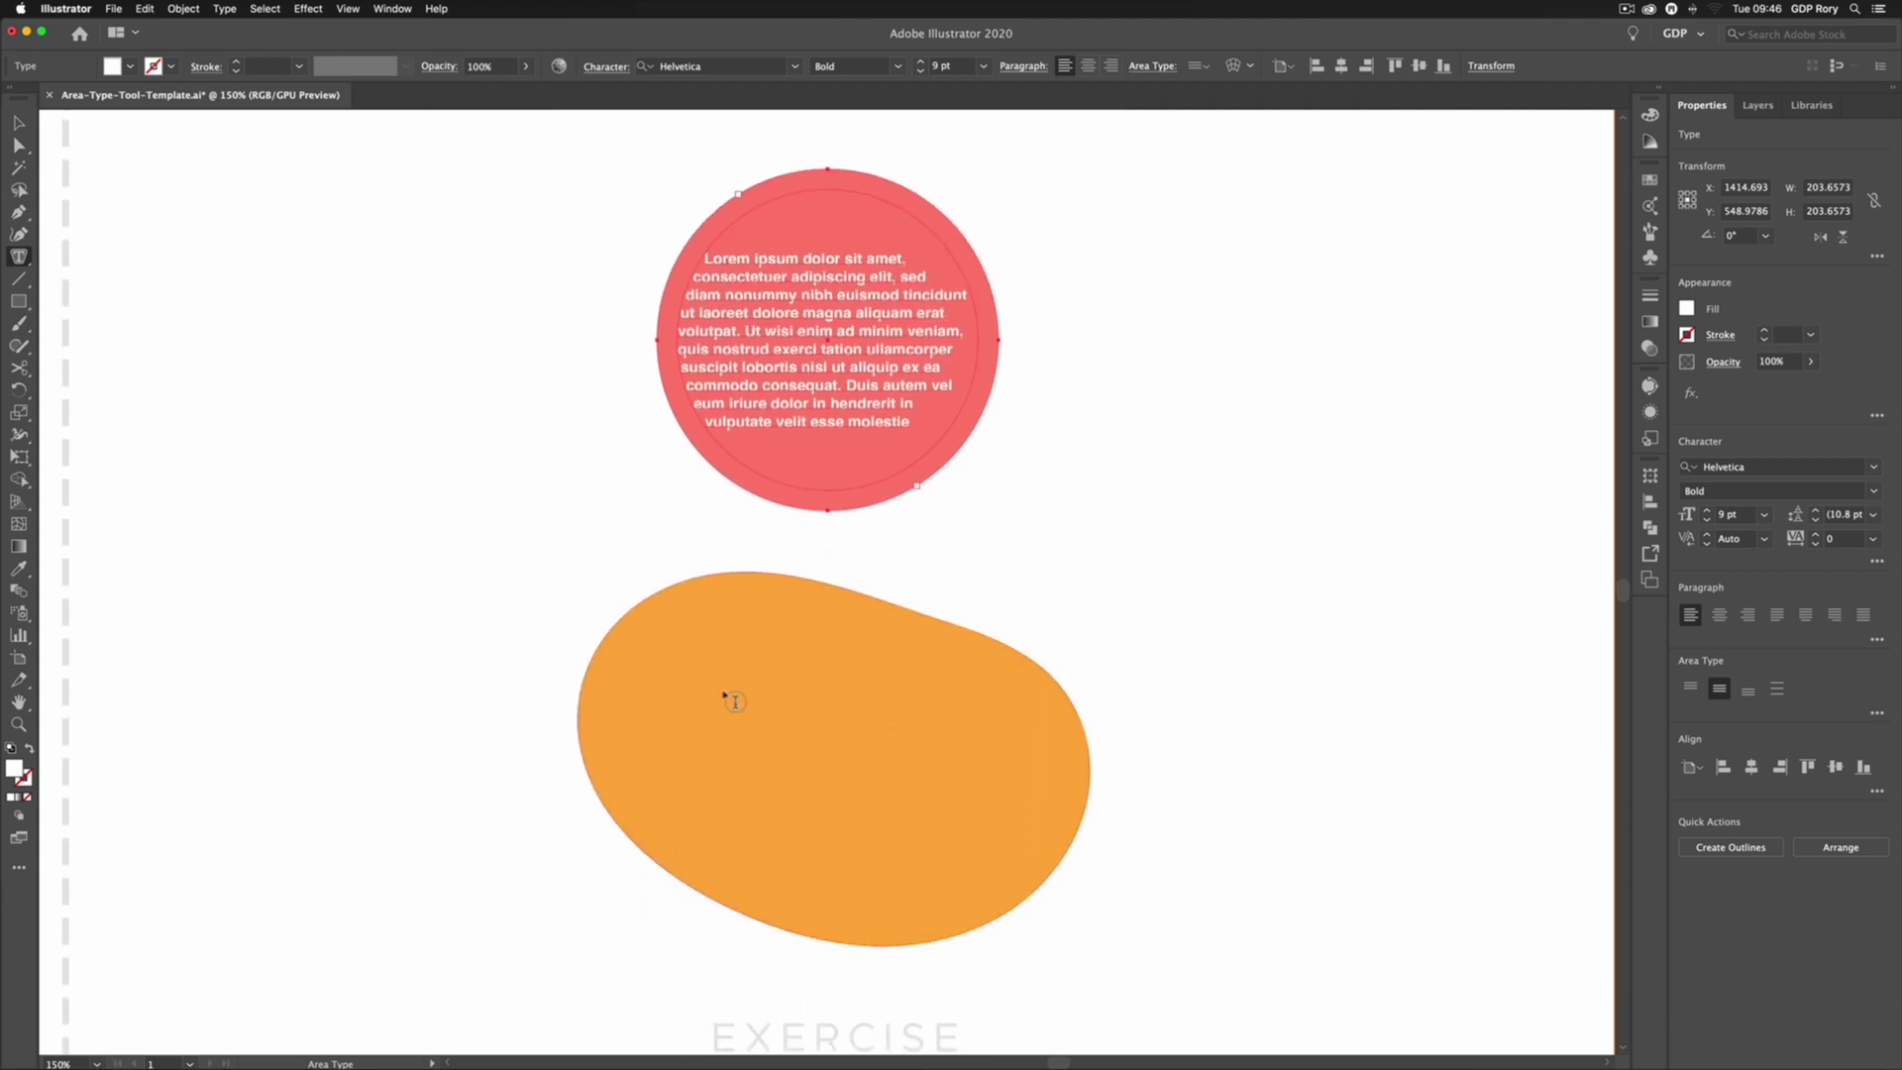
{"action": "left_click", "coordinate": [19, 123]}
{"action": "left_click", "coordinate": [430, 533]}
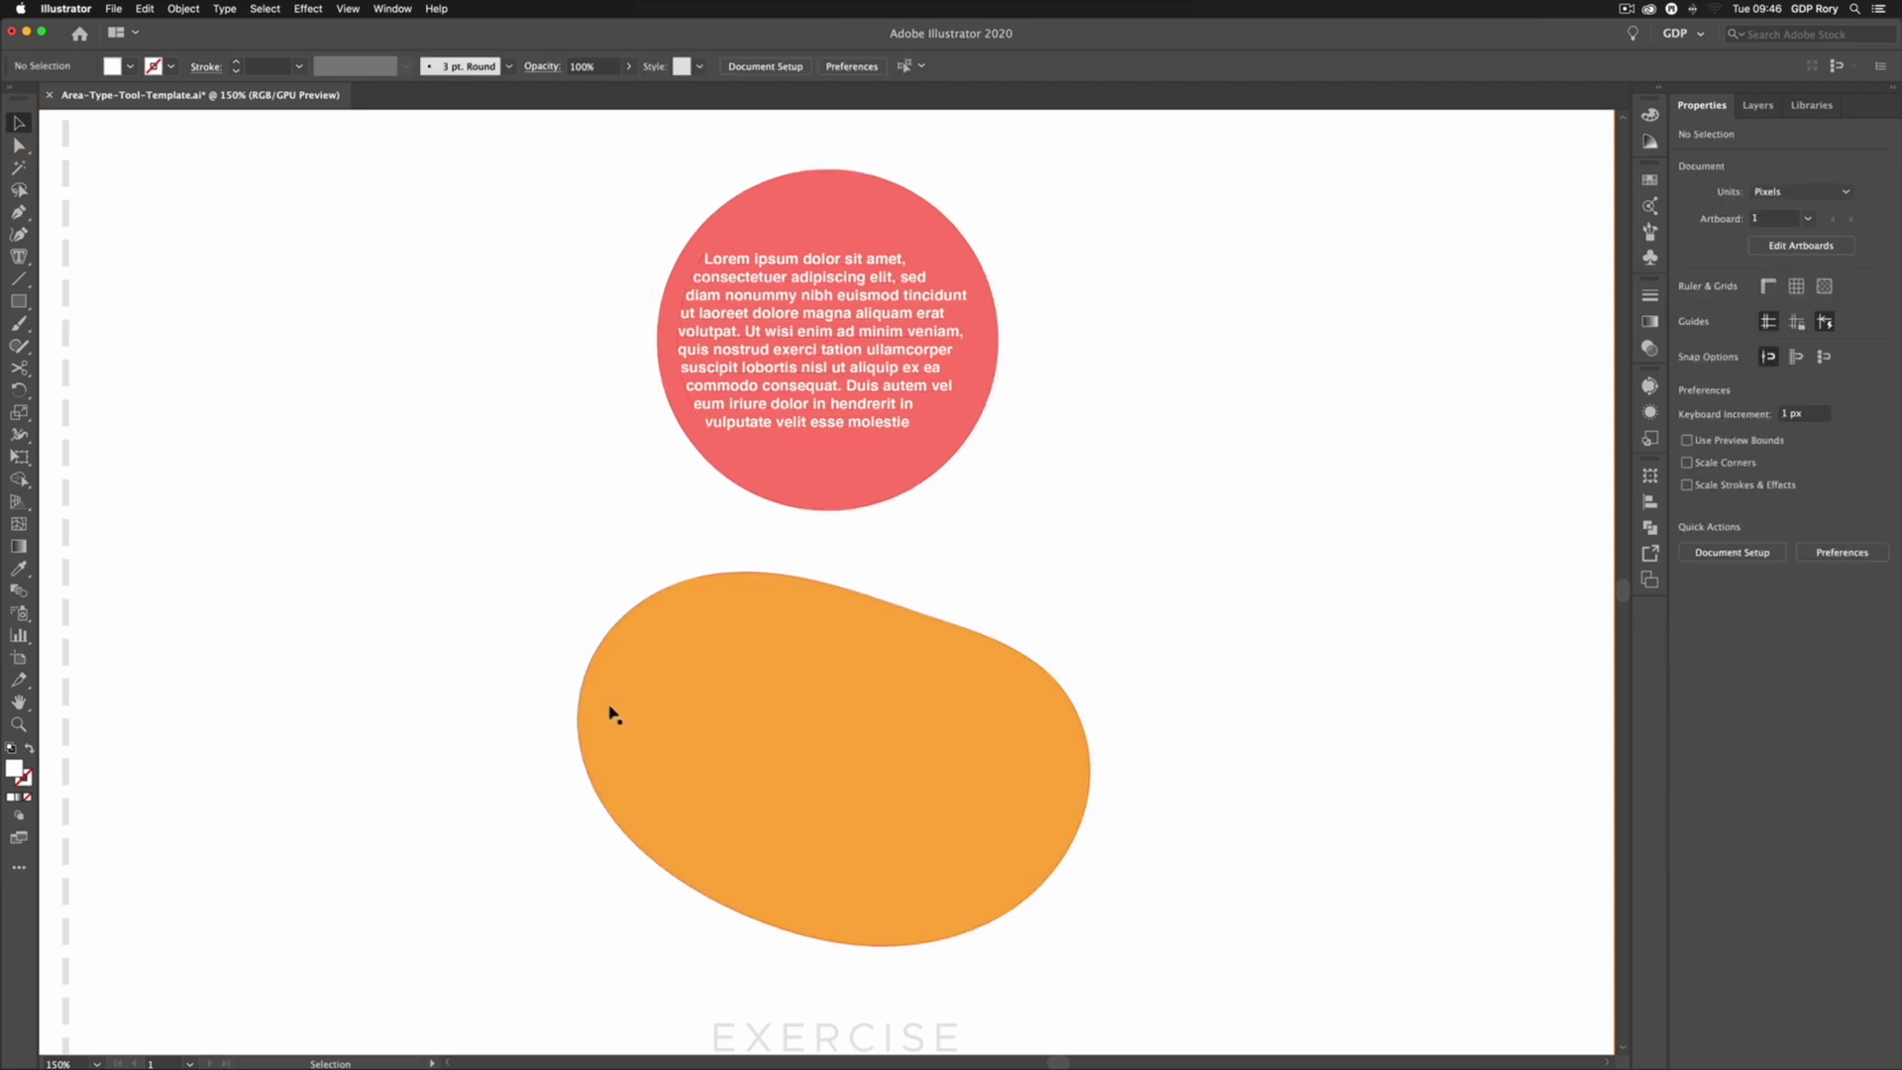
{"action": "left_click", "coordinate": [618, 717]}
{"action": "left_click", "coordinate": [19, 145]}
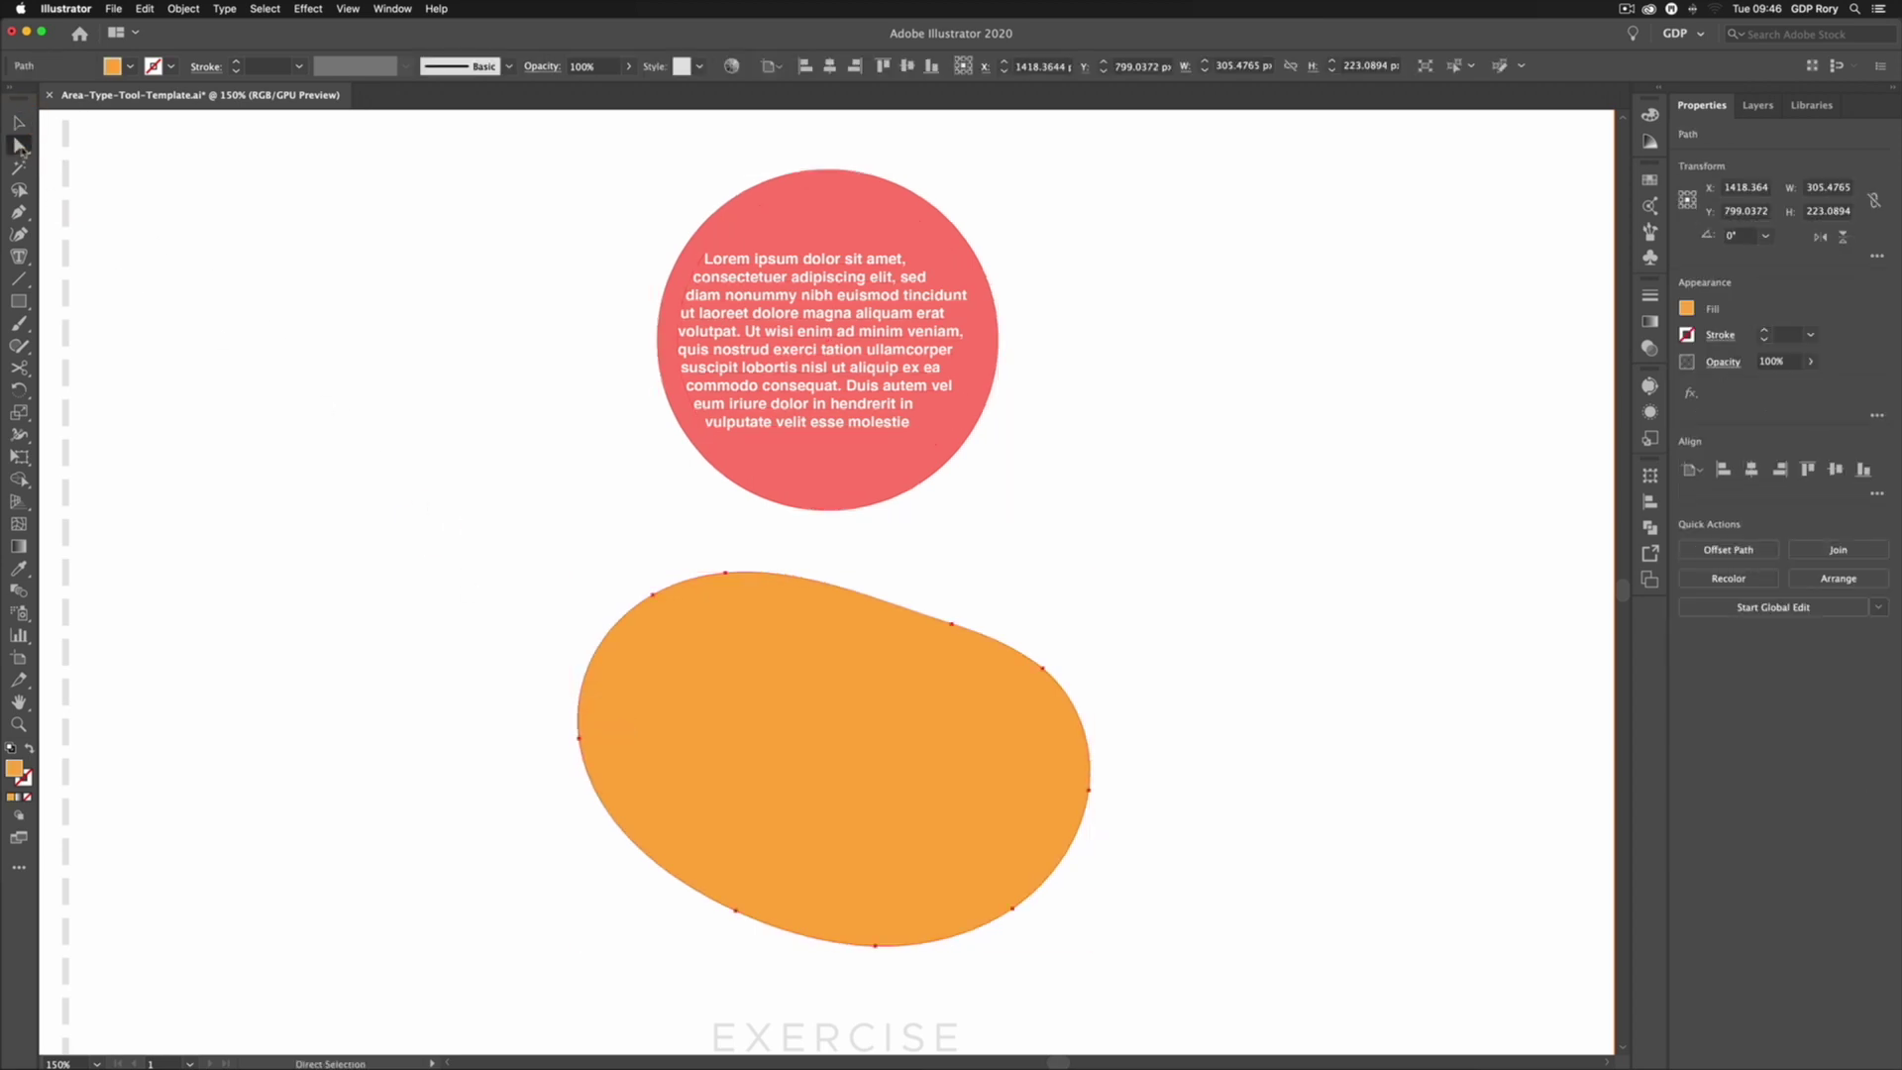
{"action": "left_click", "coordinate": [735, 909]}
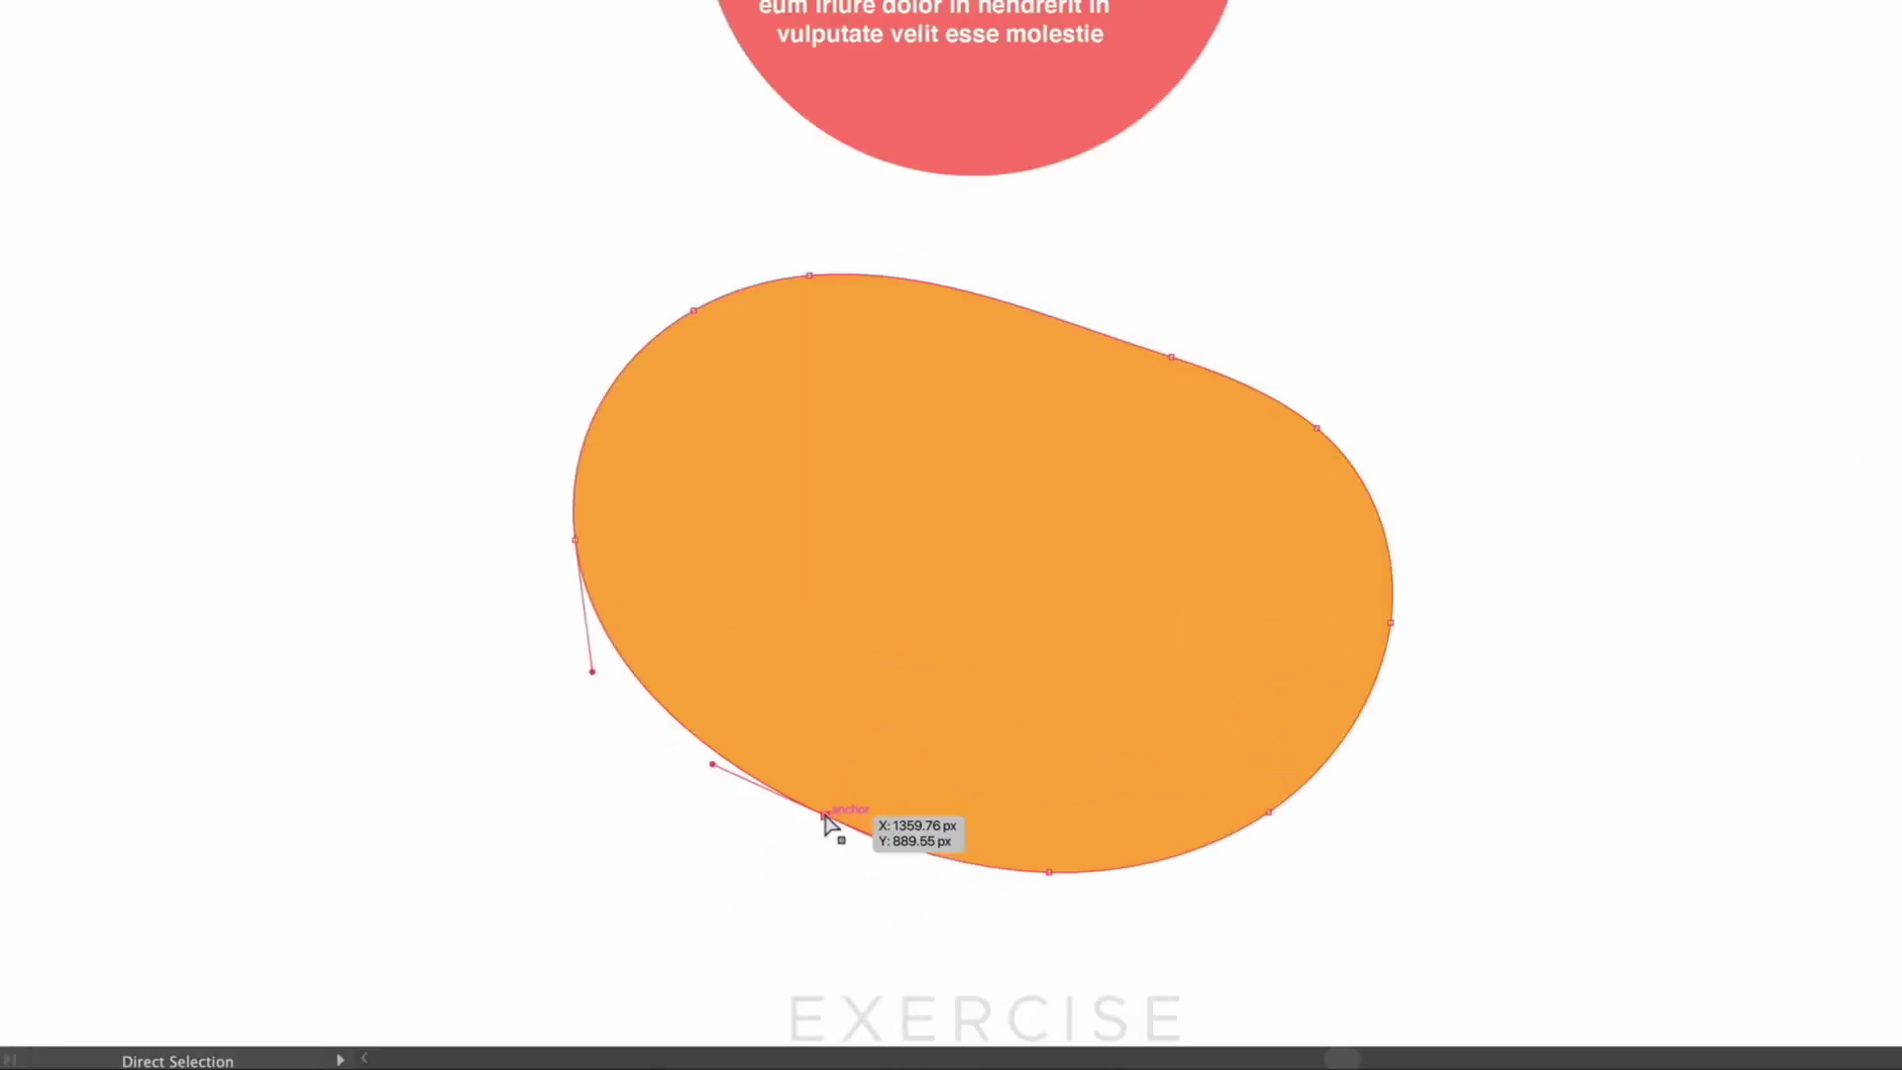
{"action": "left_click_drag", "start_coordinate": [826, 820], "coordinate": [660, 909]}
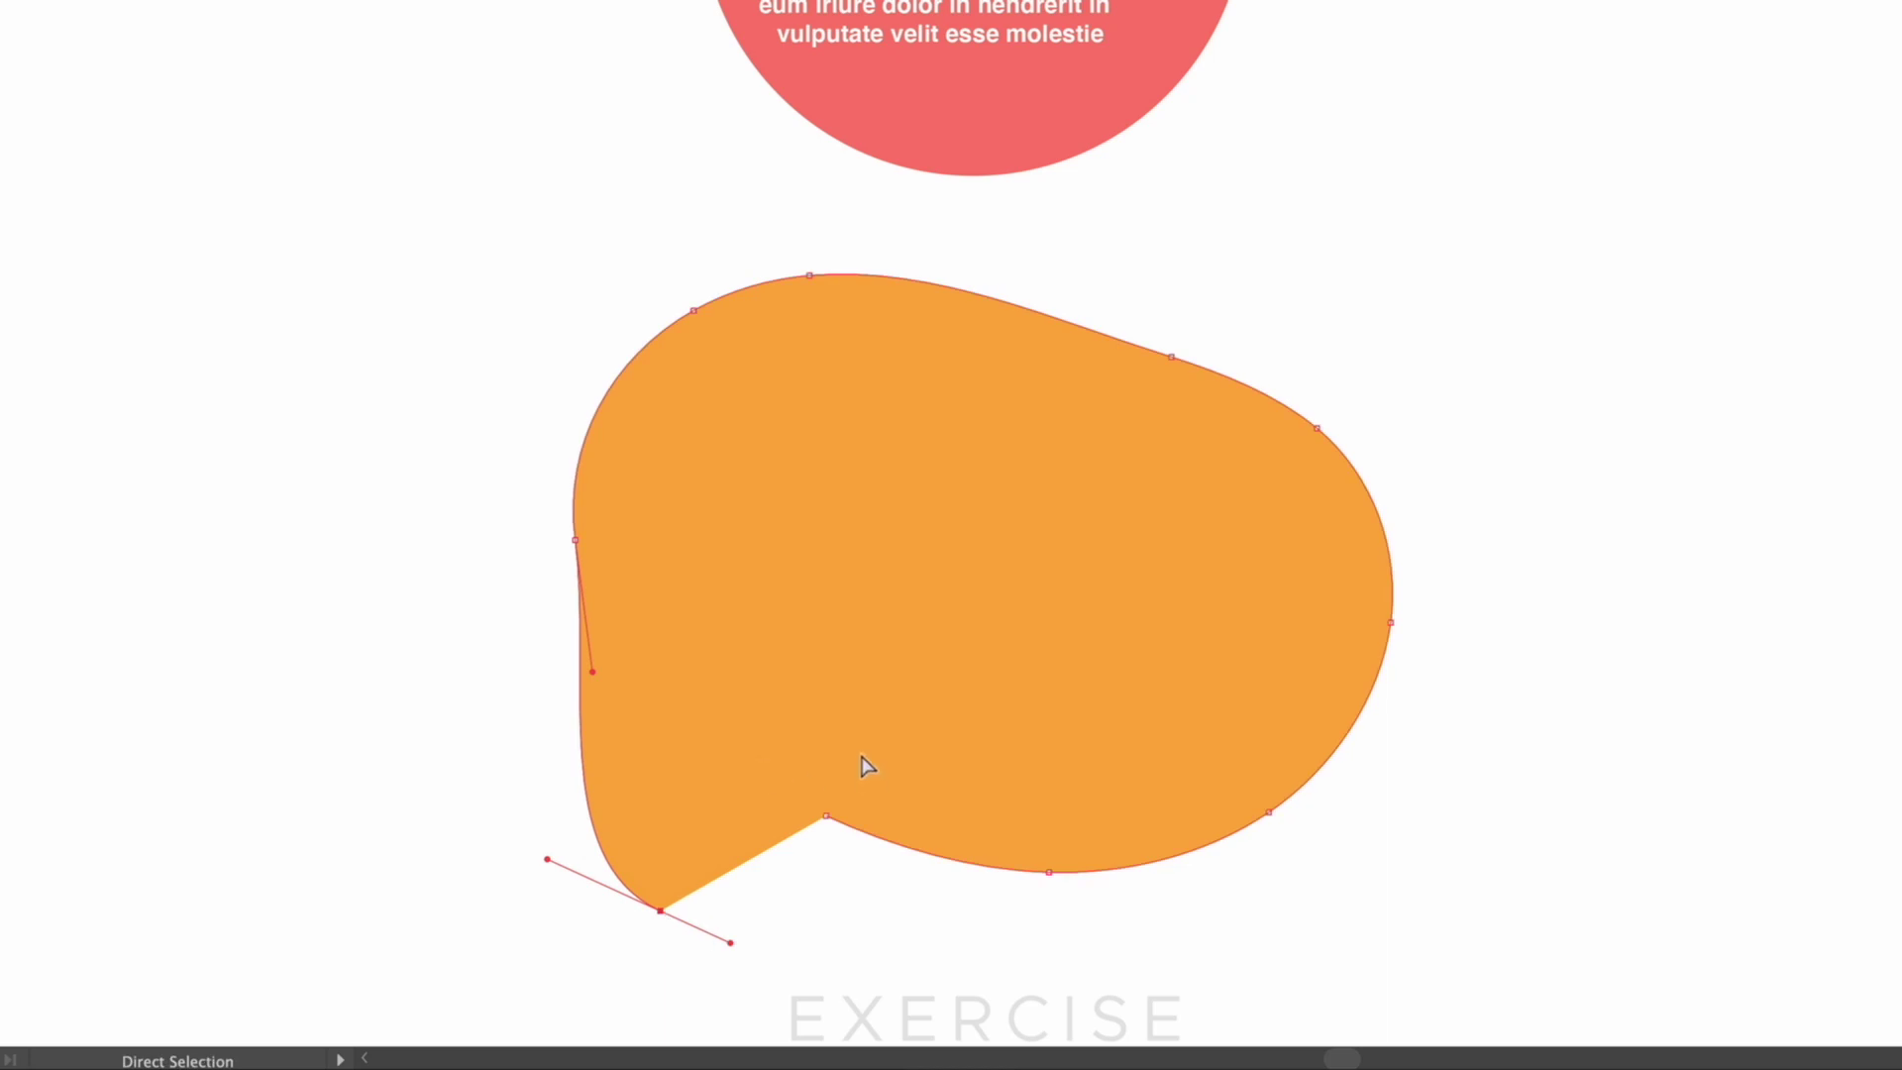
{"action": "key", "text": "ctrl+z"}
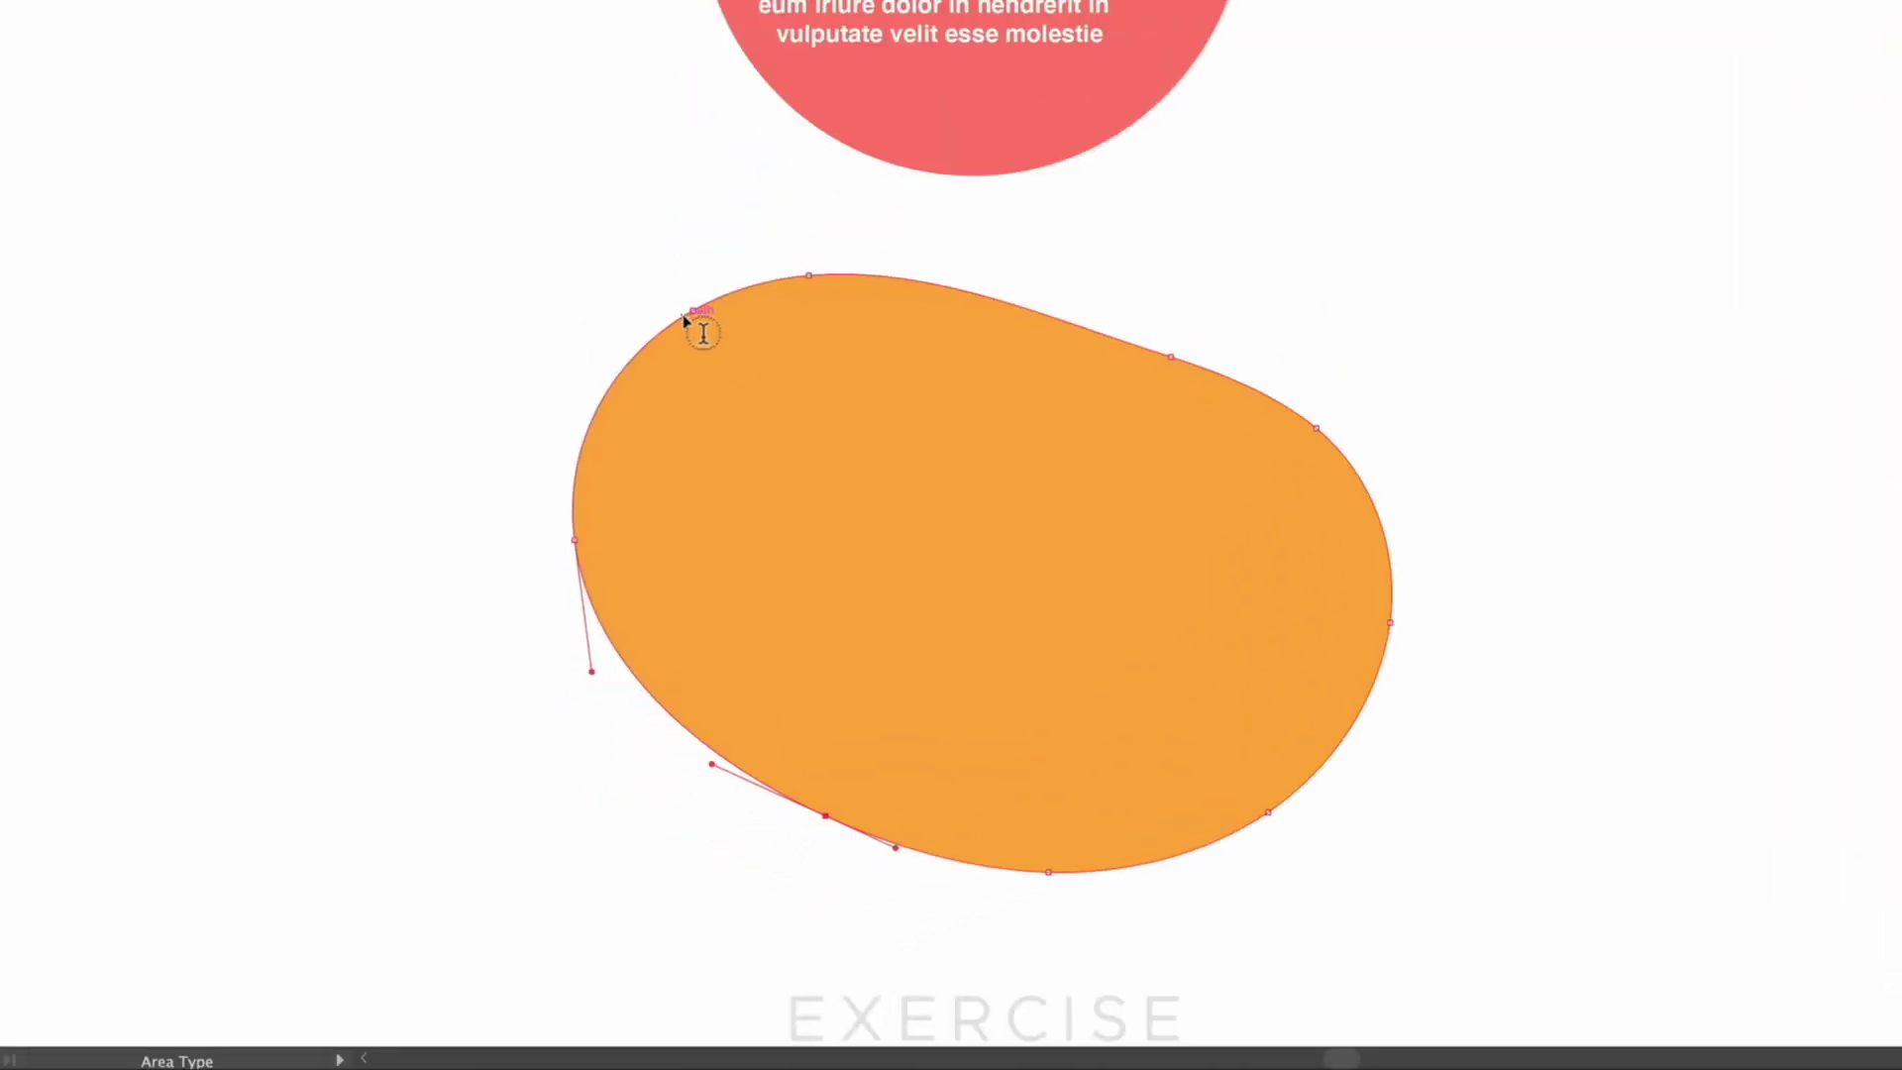
Step: Fill the orange exercise blob with placeholder text styled like the example blob's text
{"action": "left_click", "coordinate": [684, 319]}
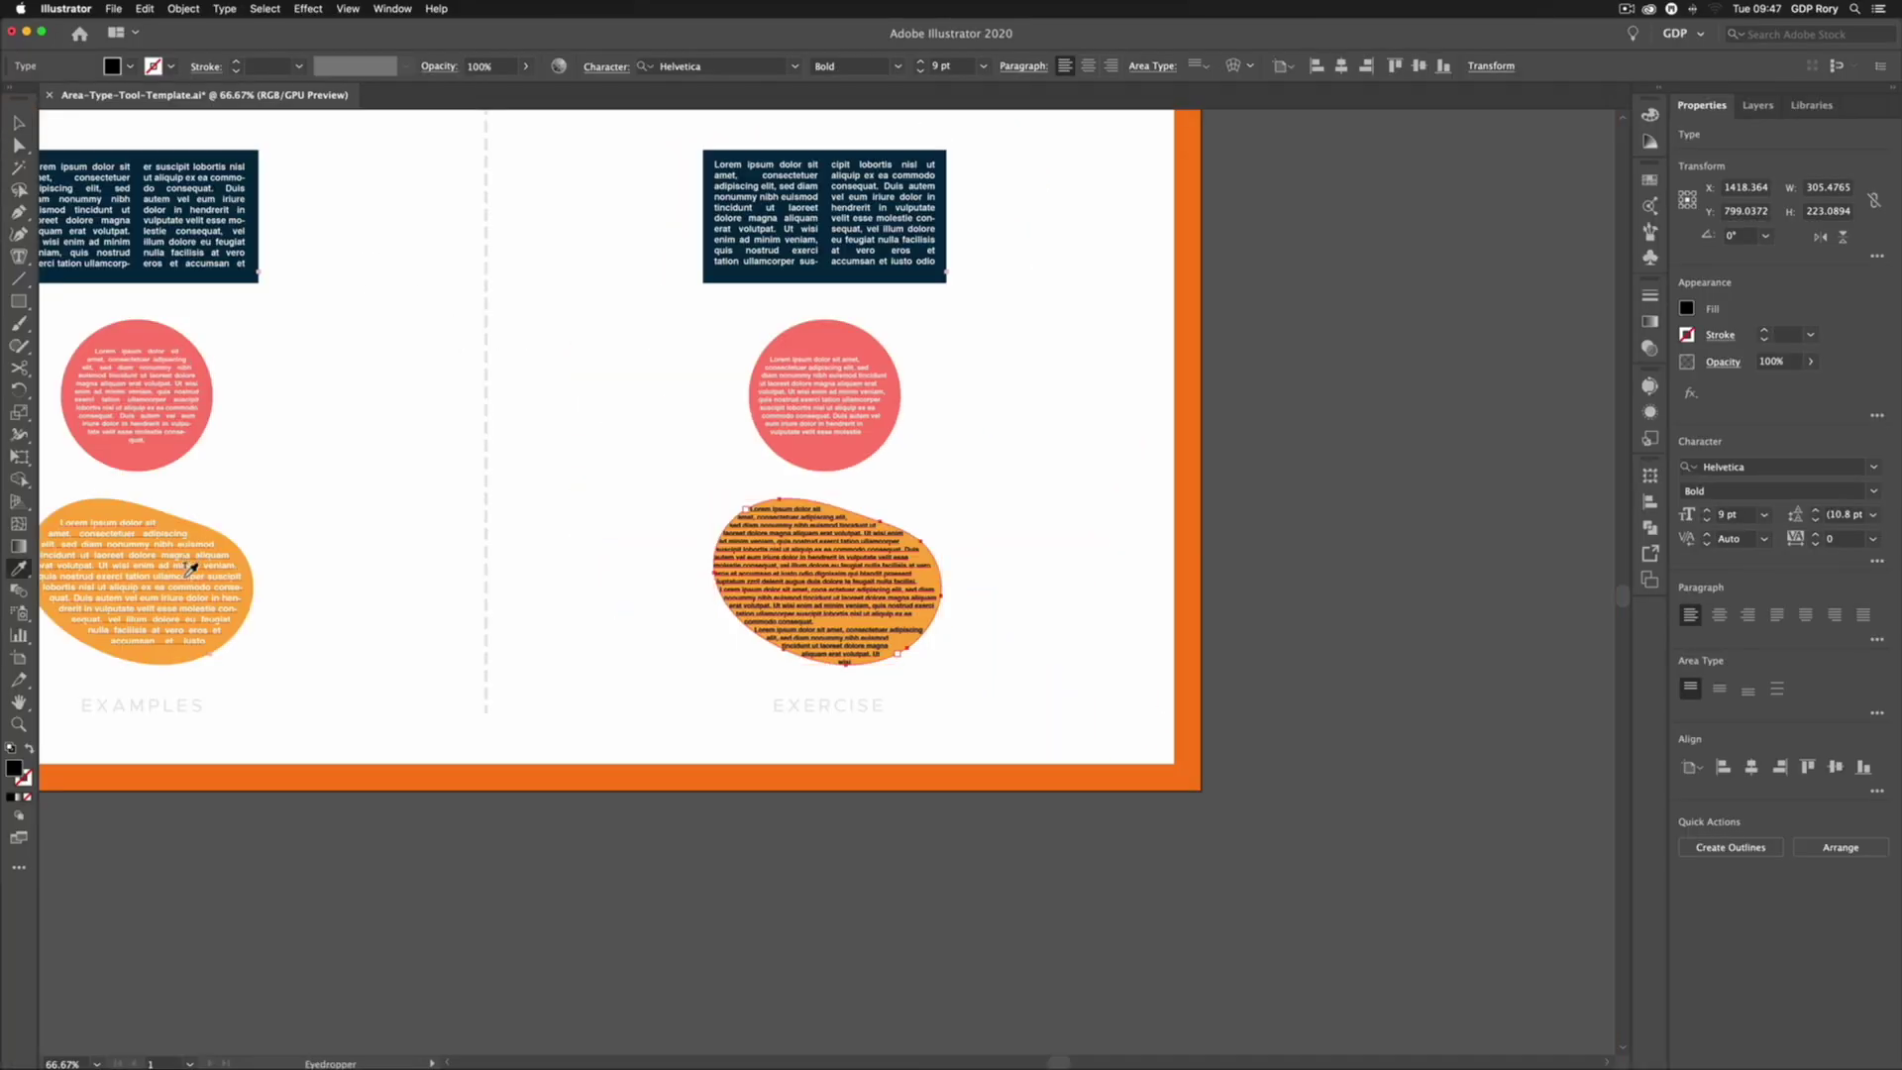
{"action": "left_click", "coordinate": [189, 567]}
{"action": "key", "text": "super+equal"}
{"action": "key", "text": "super+equal"}
{"action": "key", "text": "super+equal"}
{"action": "left_click", "coordinate": [18, 256]}
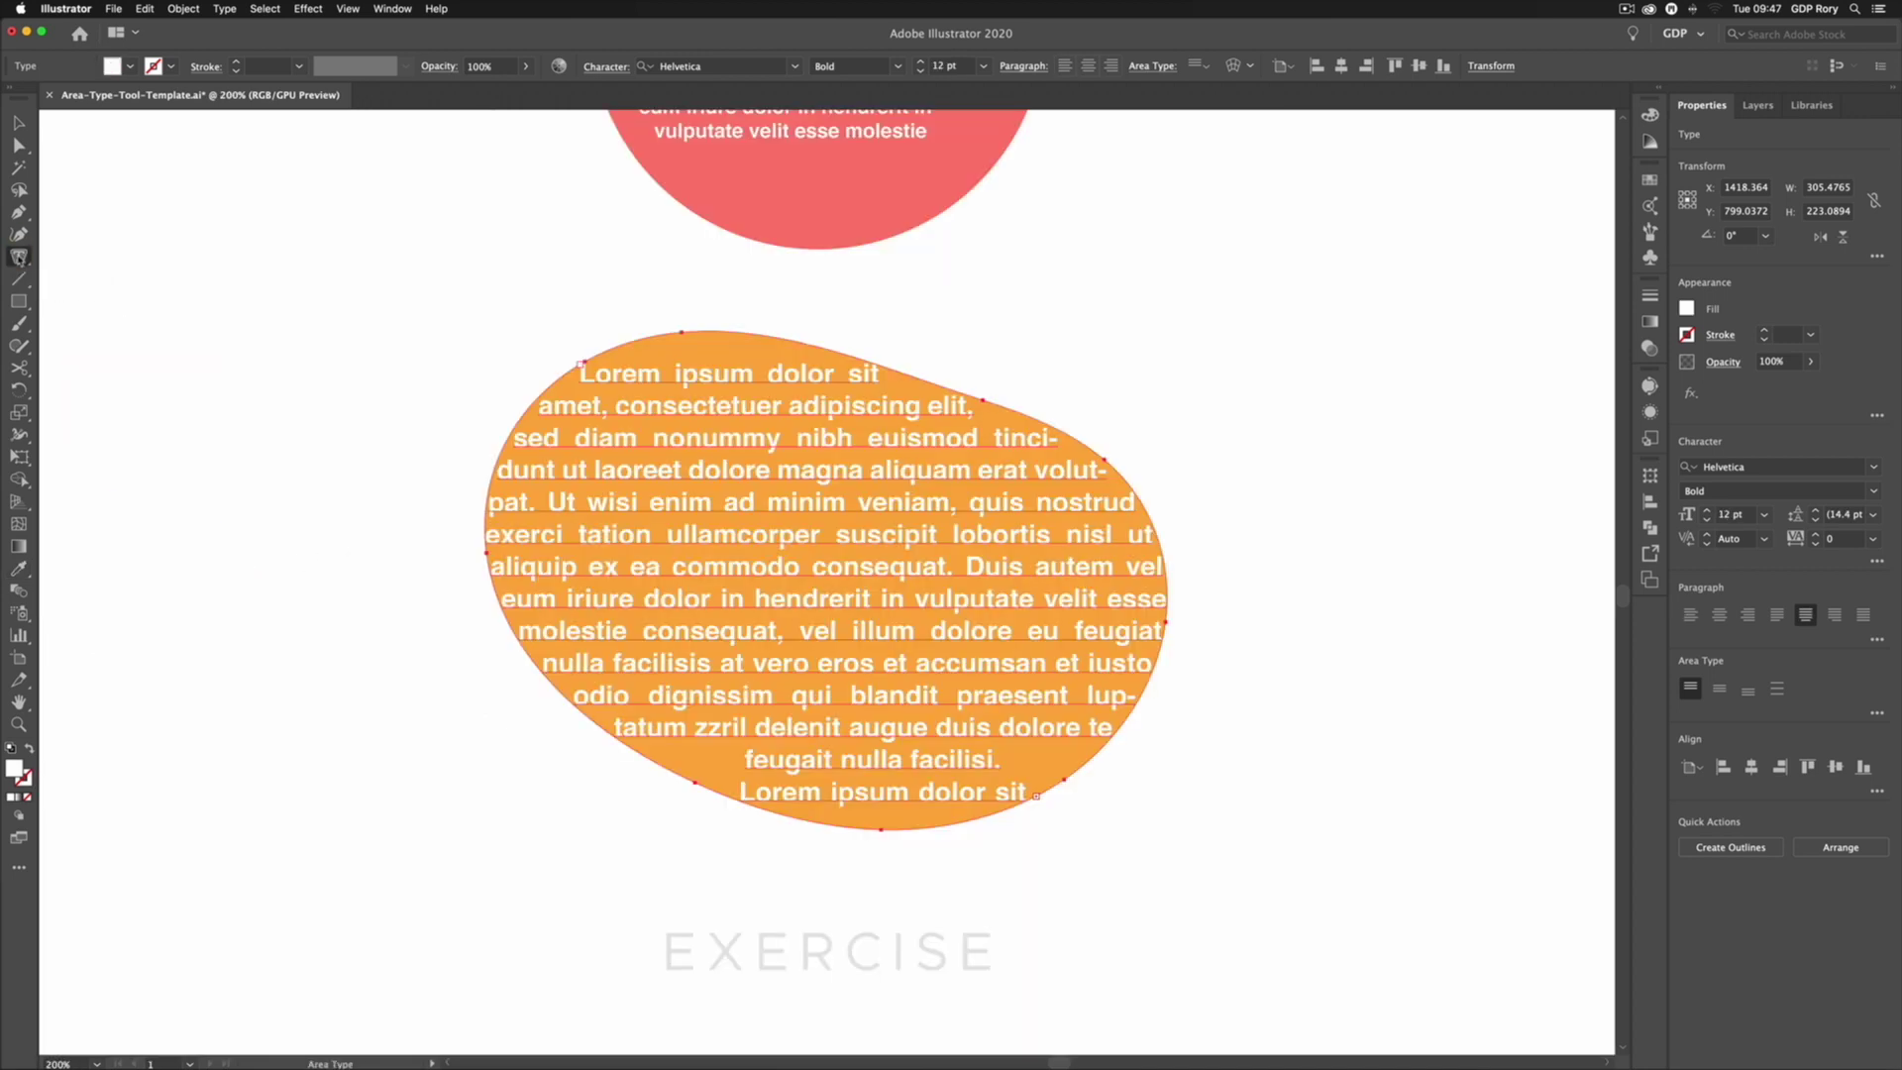
Step: Inset the blob's text 22 px from its edge and zoom to fit the artboard
{"action": "double_click", "coordinate": [19, 258]}
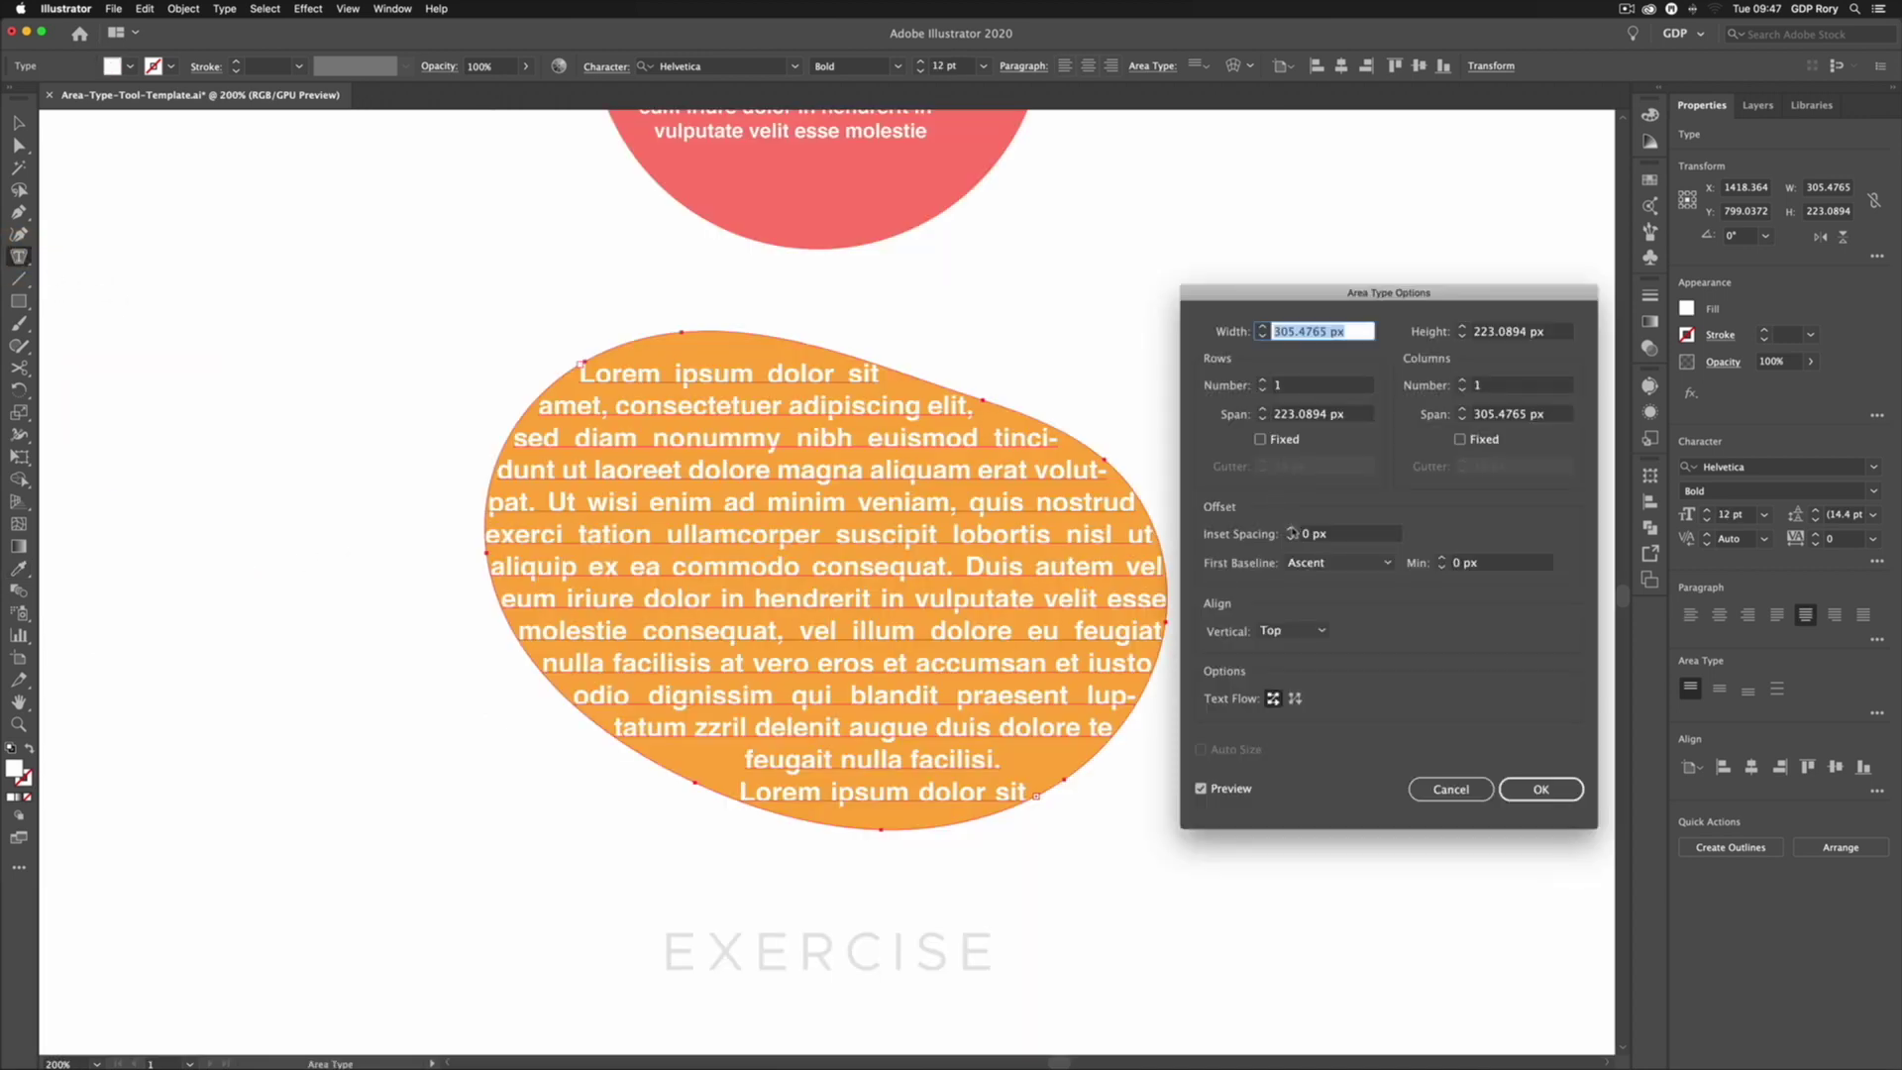
{"action": "left_click", "coordinate": [1290, 533]}
{"action": "key", "text": "Up"}
{"action": "key", "text": "Up"}
{"action": "key", "text": "Up"}
{"action": "key", "text": "Up"}
{"action": "key", "text": "Up"}
{"action": "key", "text": "Up"}
{"action": "key", "text": "Up"}
{"action": "key", "text": "Up"}
{"action": "key", "text": "Up"}
{"action": "key", "text": "Up"}
{"action": "key", "text": "Up"}
{"action": "key", "text": "Up"}
{"action": "key", "text": "Up"}
{"action": "key", "text": "Up"}
{"action": "key", "text": "Up"}
{"action": "key", "text": "Up"}
{"action": "key", "text": "Up"}
{"action": "key", "text": "Up"}
{"action": "key", "text": "Up"}
{"action": "key", "text": "Up"}
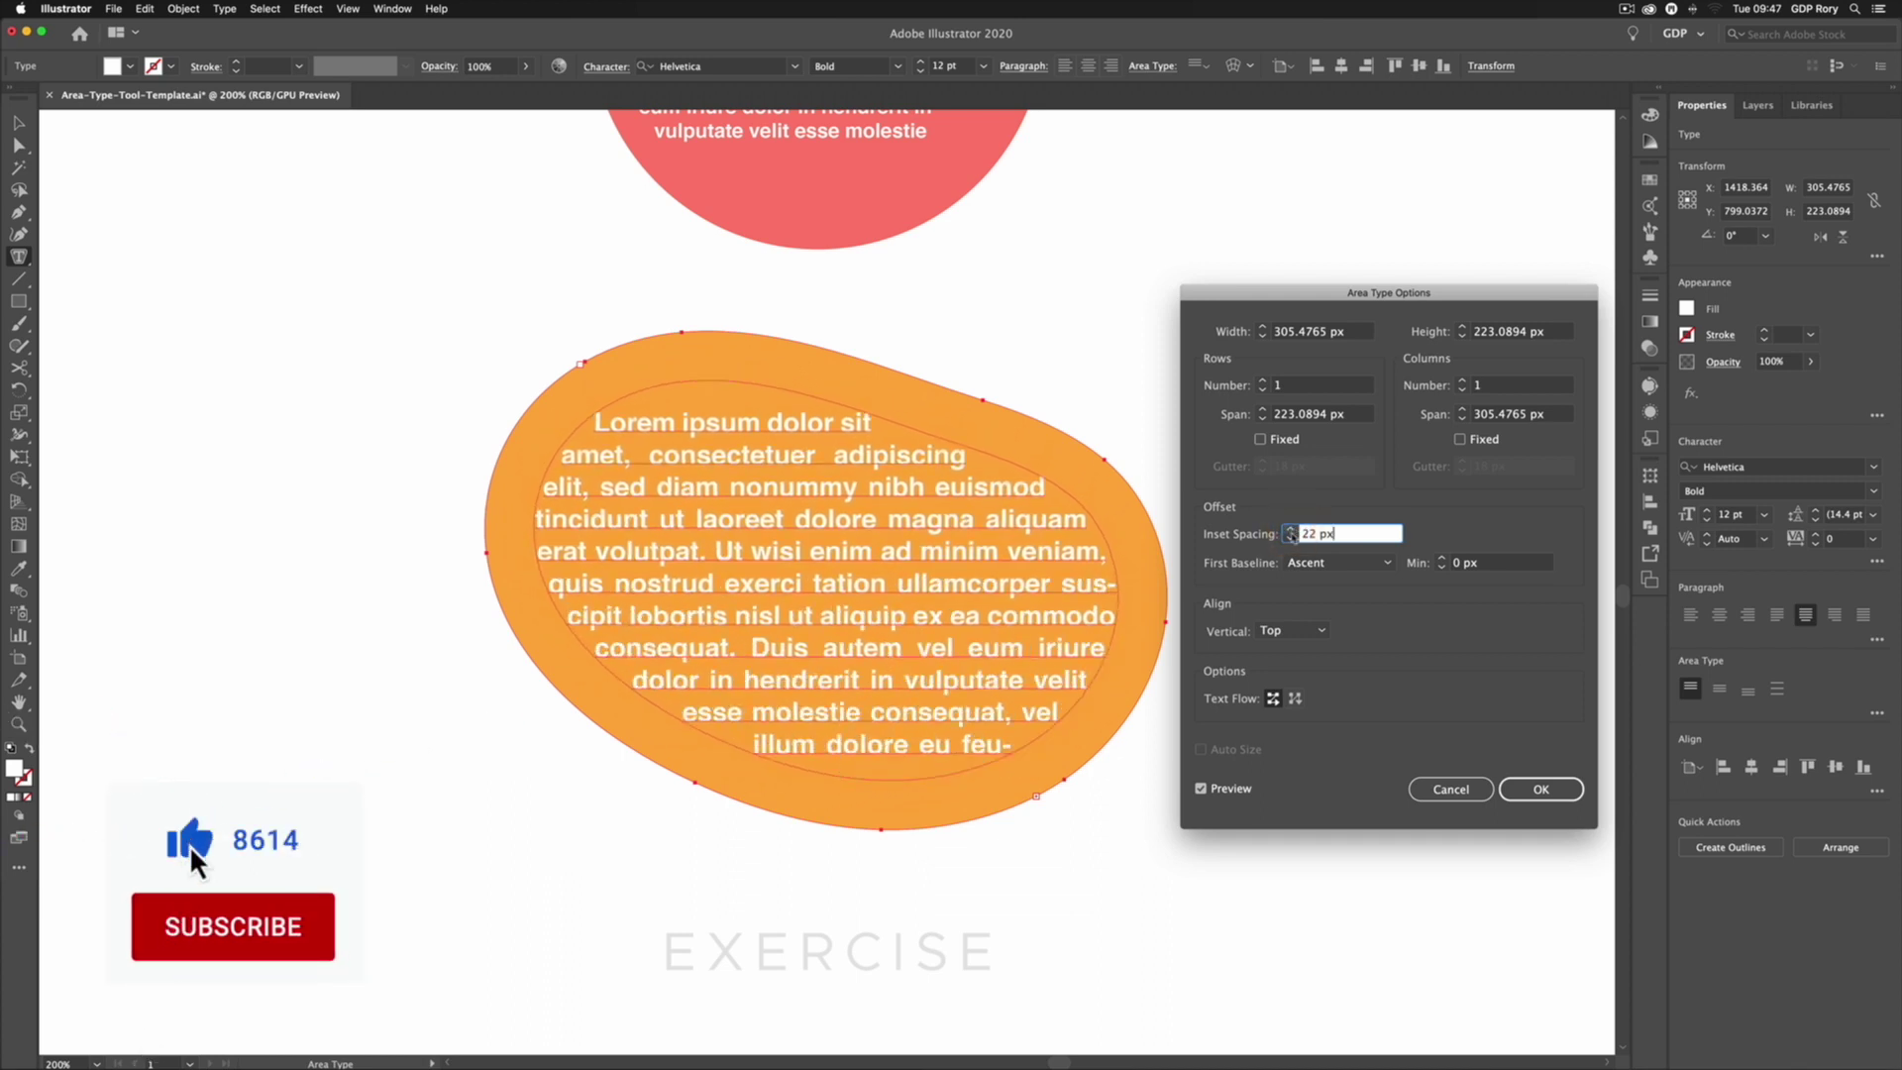
{"action": "key", "text": "Return"}
{"action": "key", "text": "v"}
{"action": "left_click", "coordinate": [316, 237]}
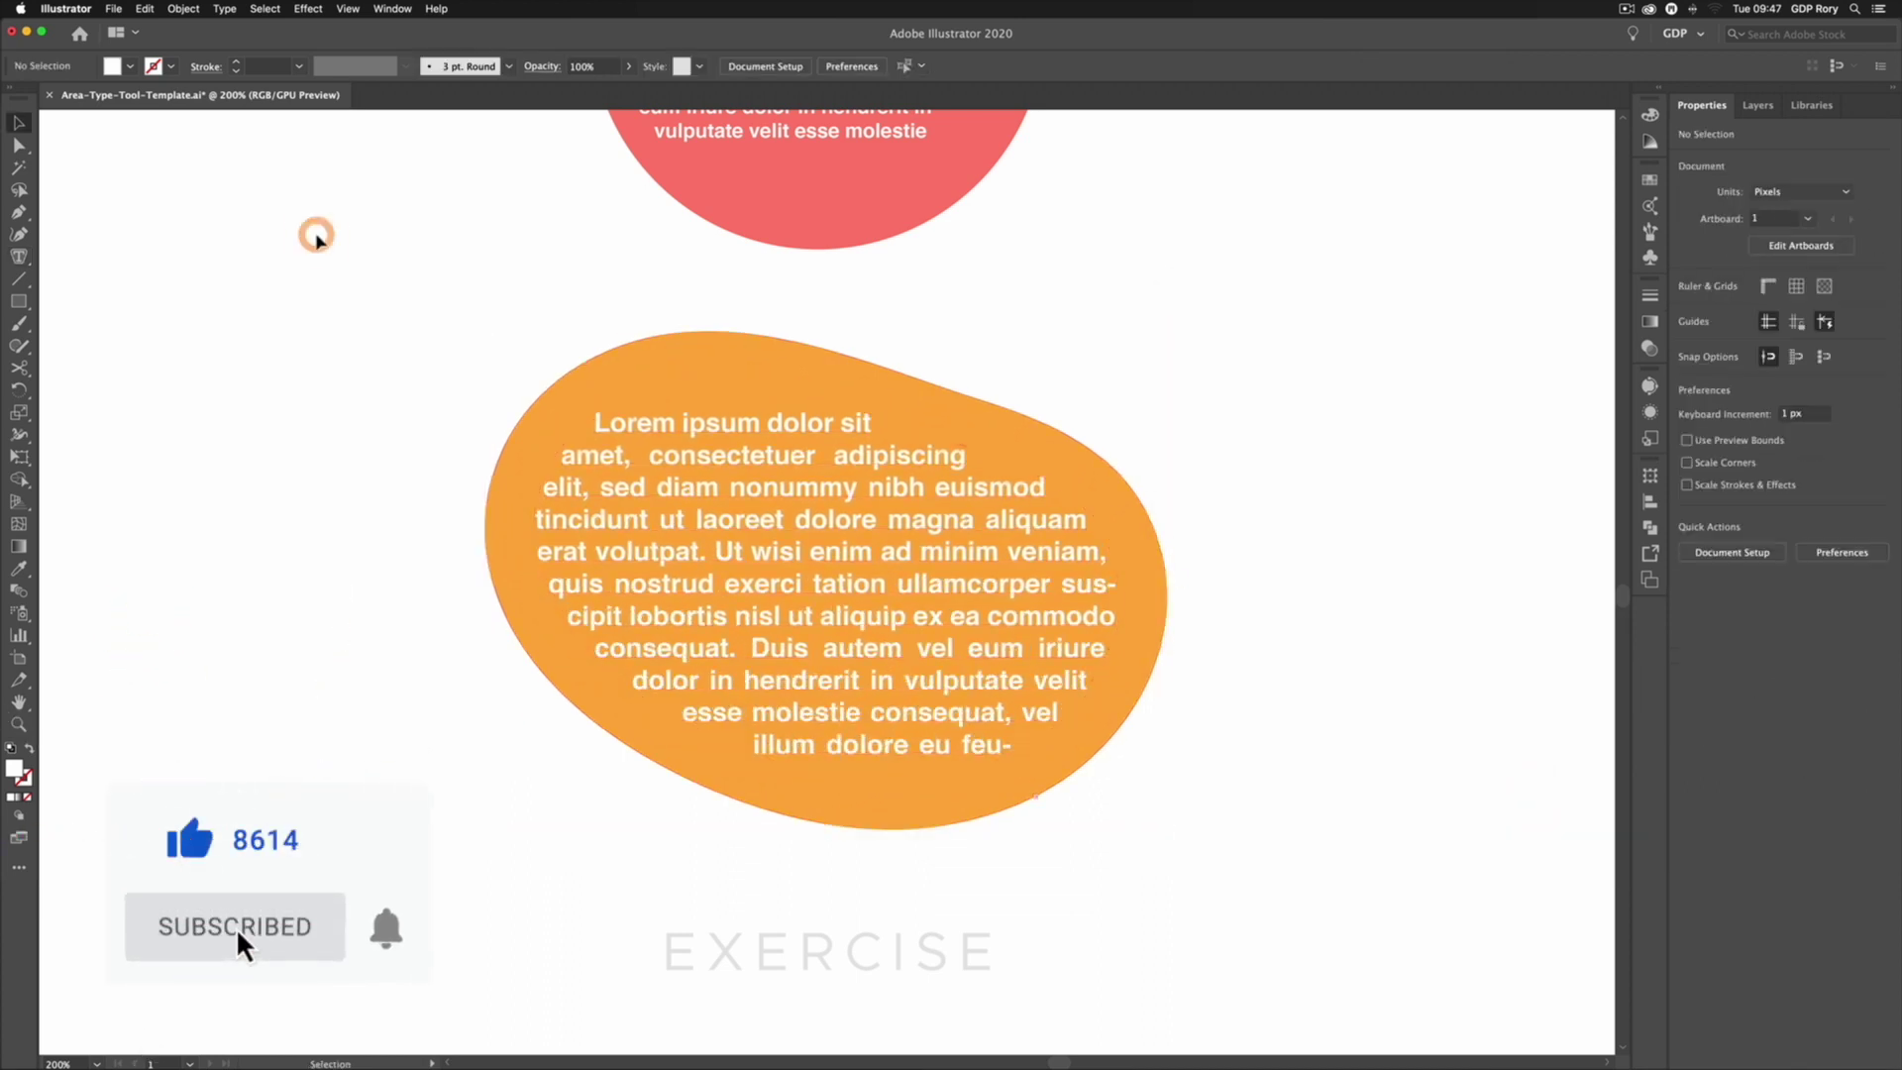
{"action": "key", "text": "super+0"}
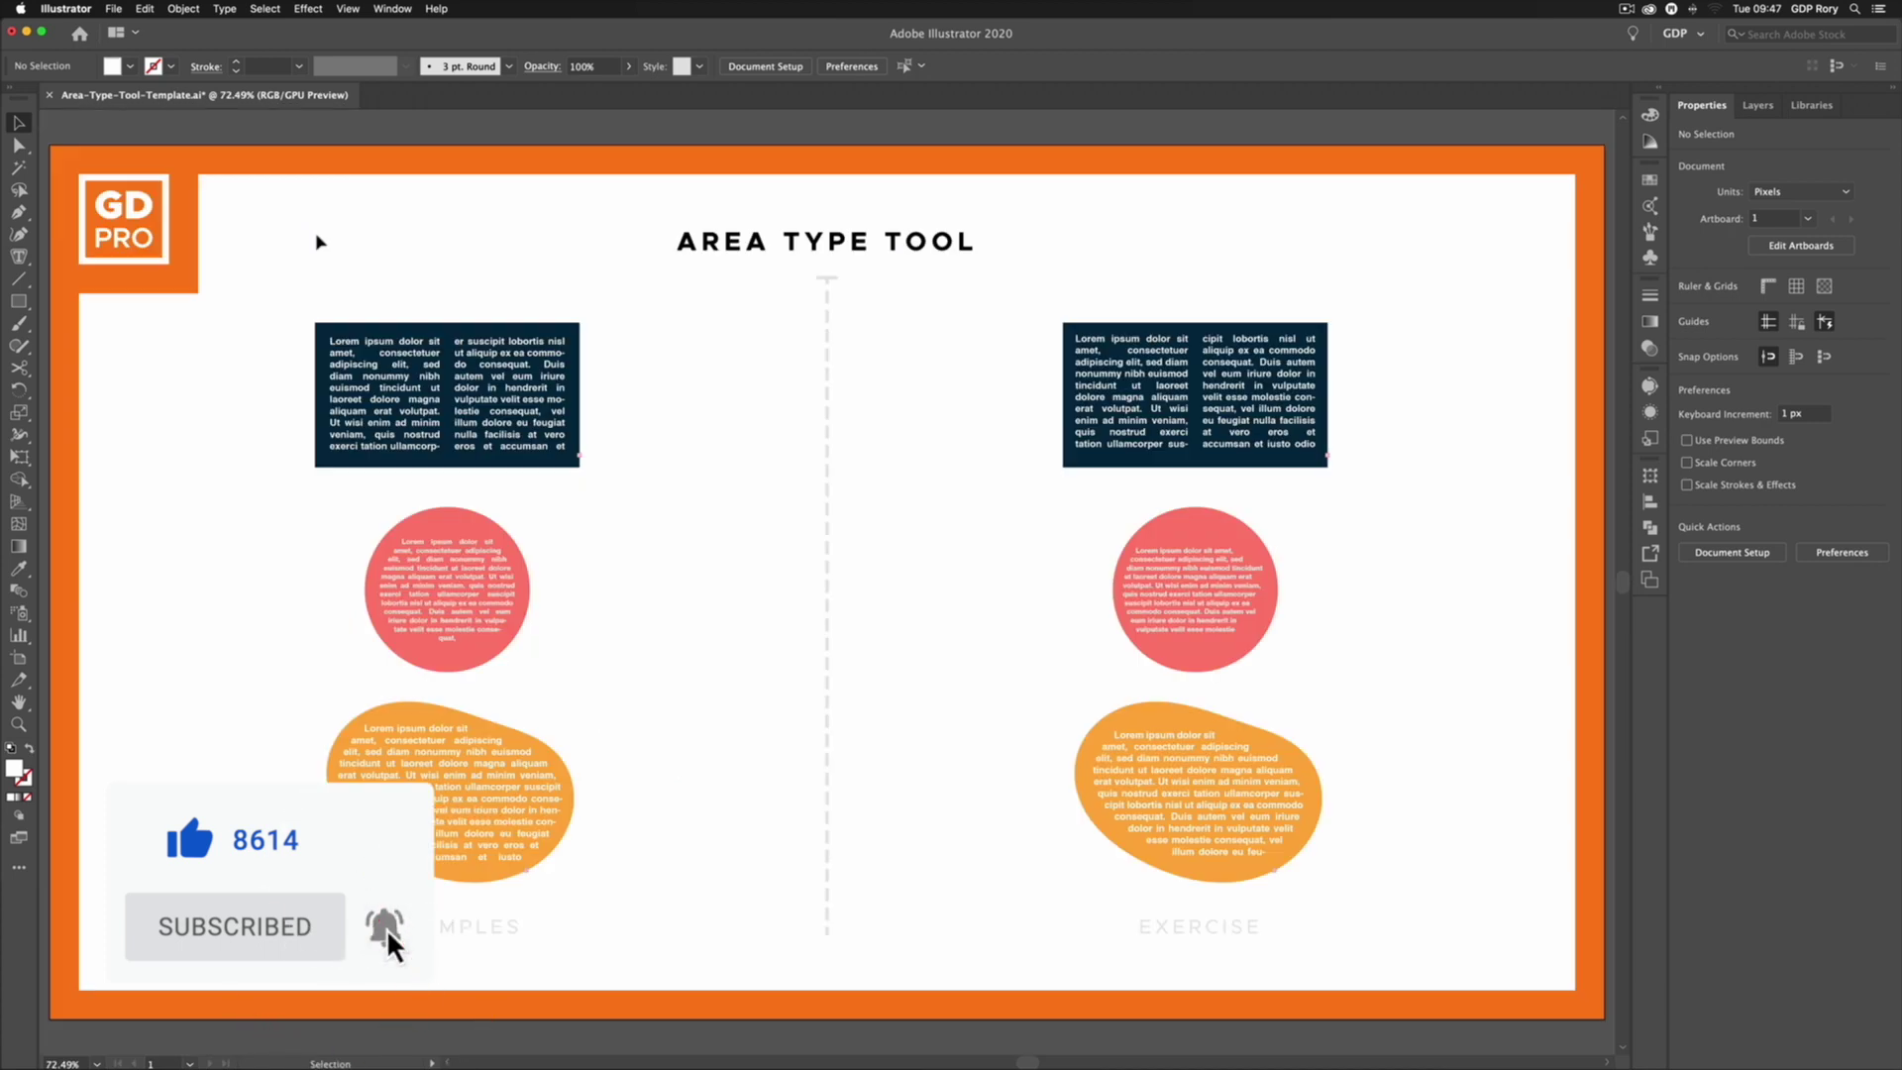